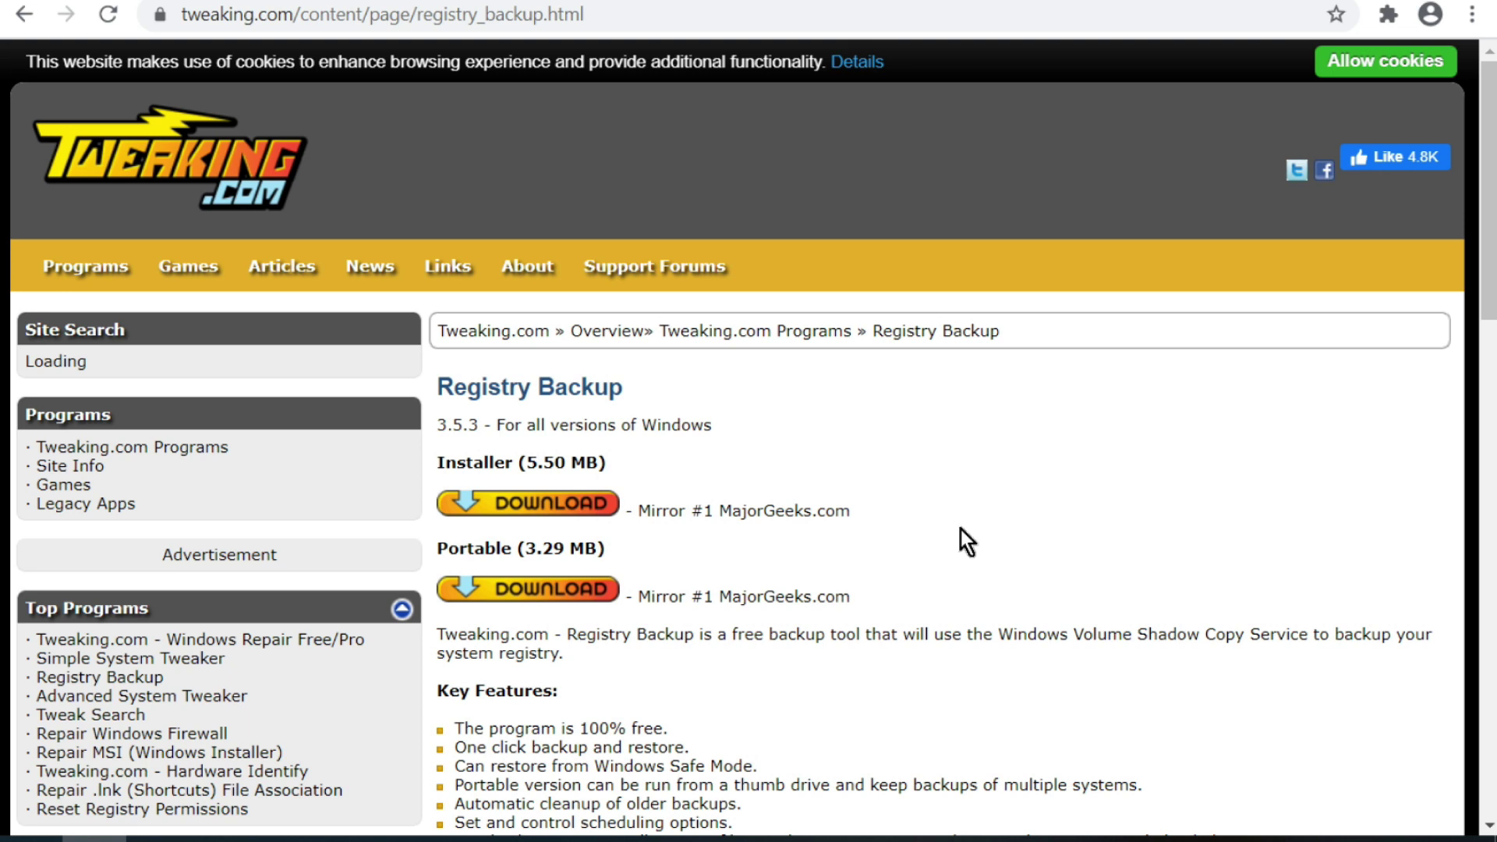
# Step: Try to translate the Registry Backup page into Russian
pyautogui.rightClick(989, 525)
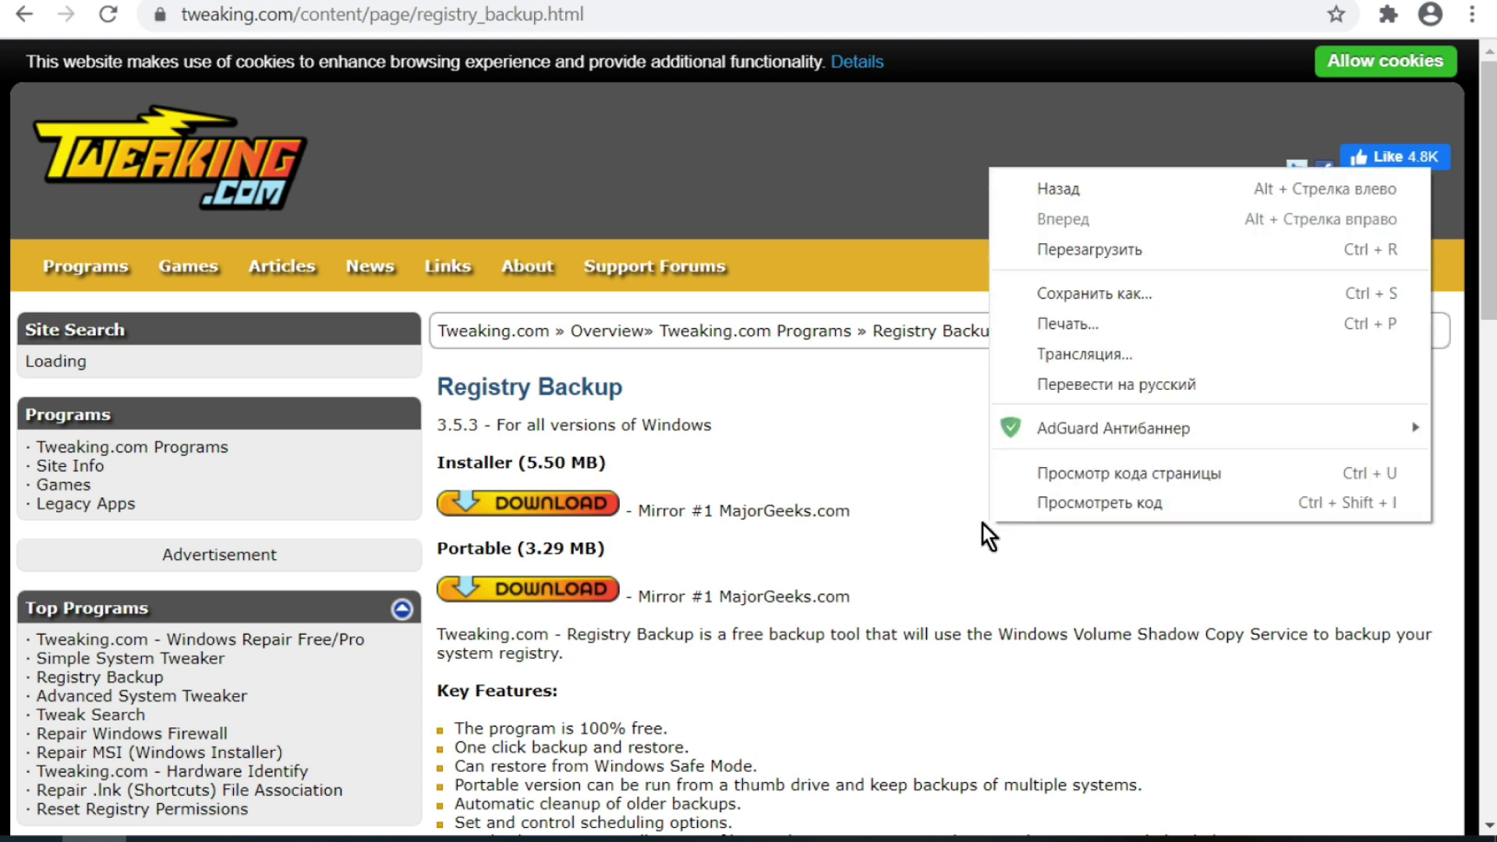
pyautogui.click(1180, 389)
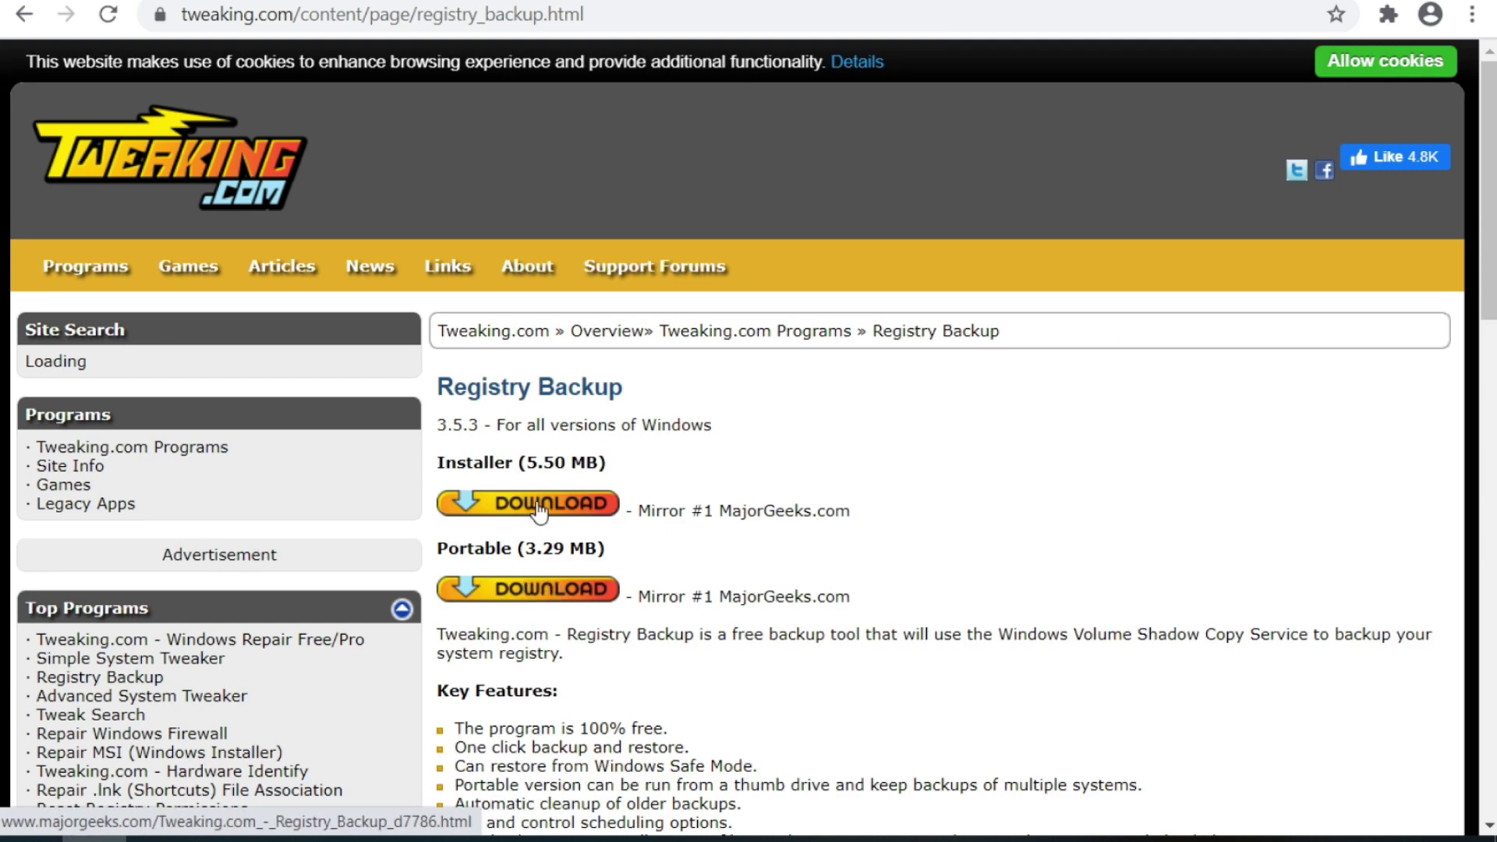
# Step: Download the portable version of Registry Backup from the MajorGeeks mirror, declining the site's alerts
pyautogui.click(544, 596)
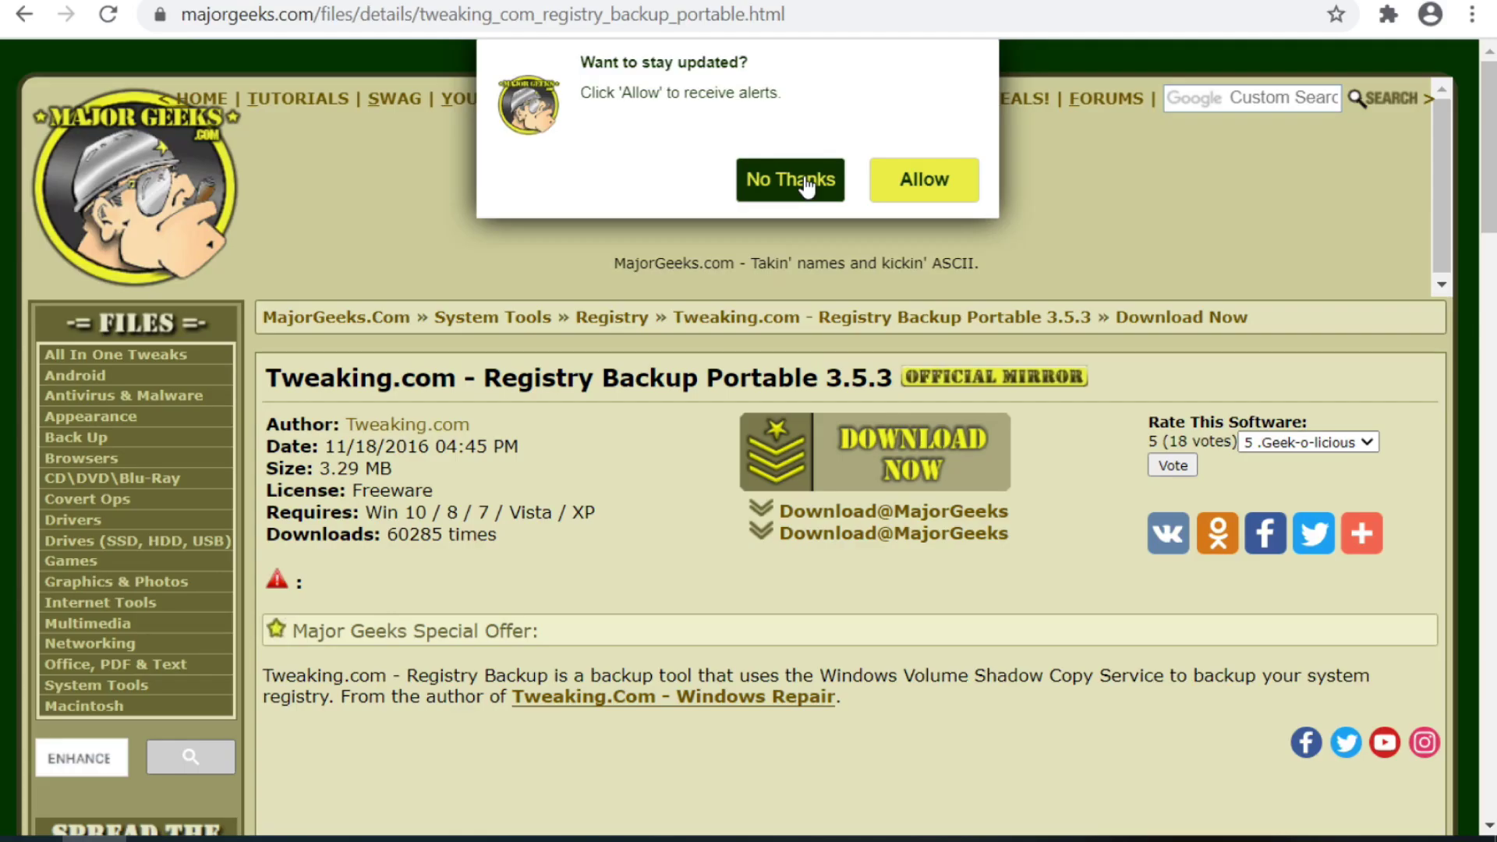
pyautogui.click(790, 180)
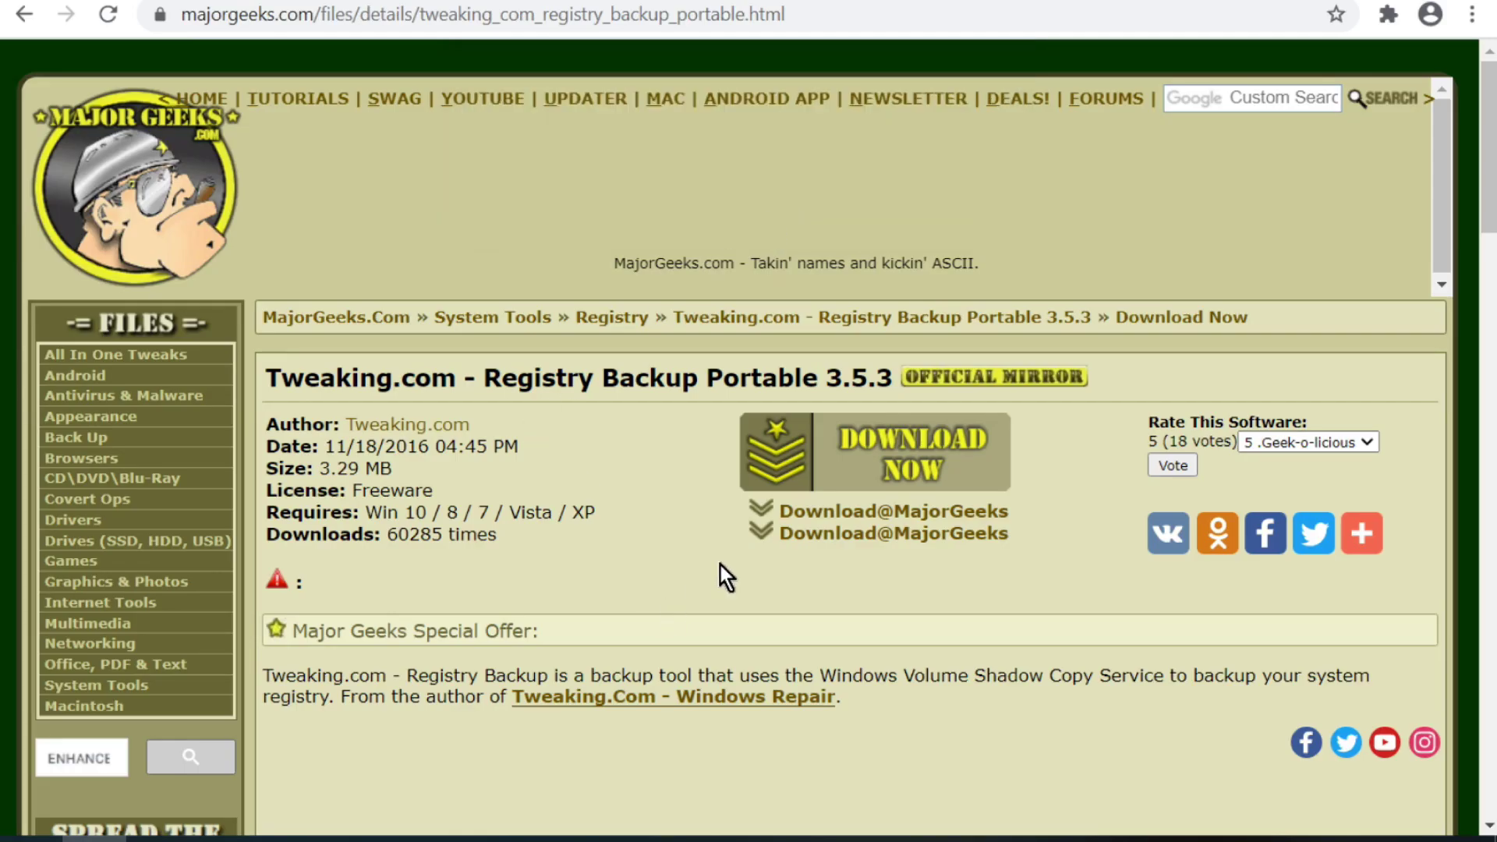
pyautogui.click(905, 455)
pyautogui.click(1031, 666)
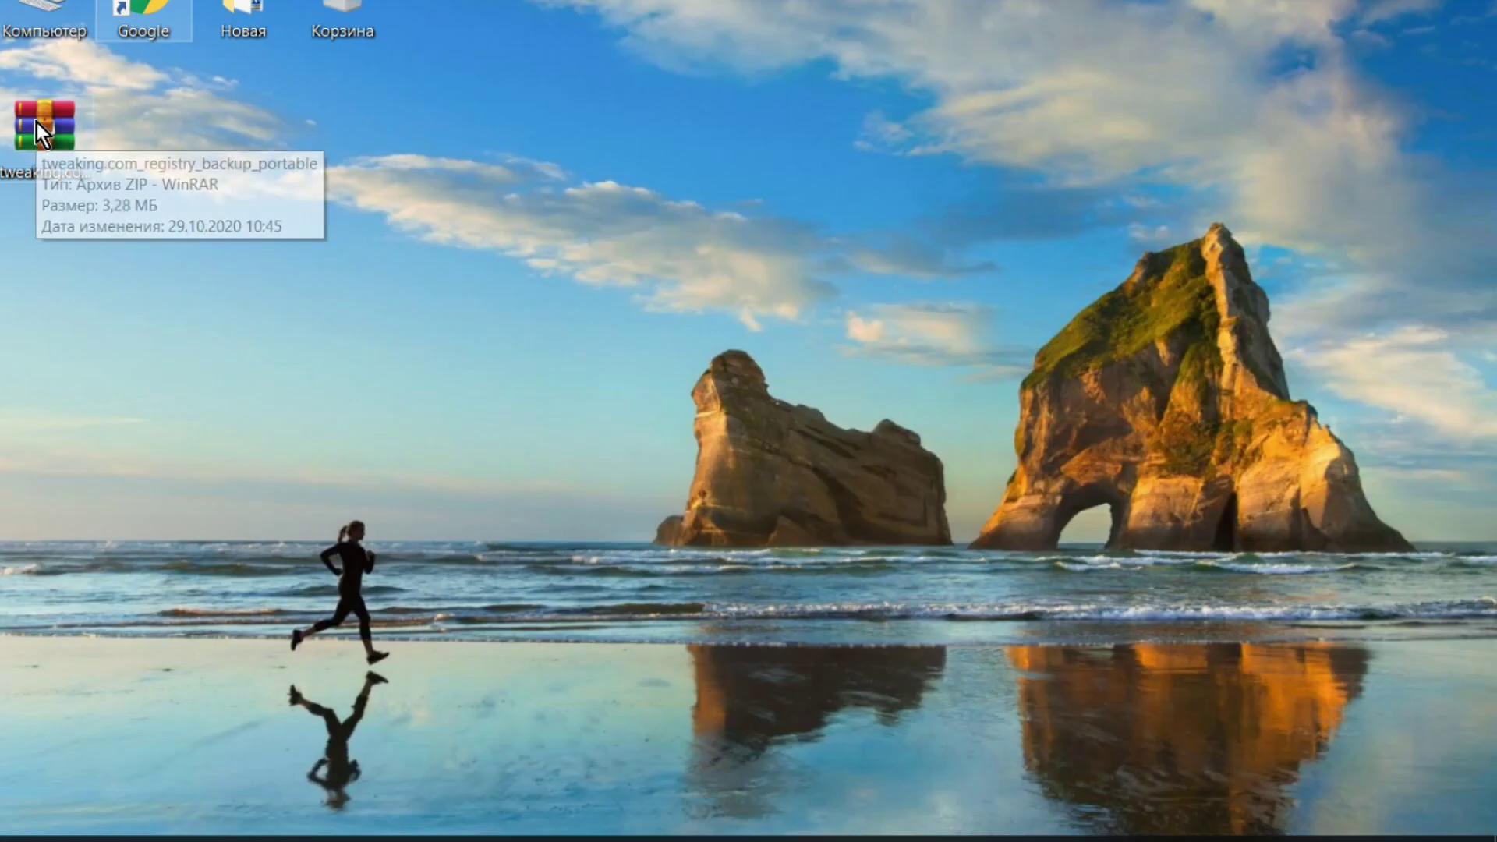
# Step: Open the downloaded tweaking.com_registry_backup_portable archive and copy the registry_backup part of its name from the path
pyautogui.click(42, 127)
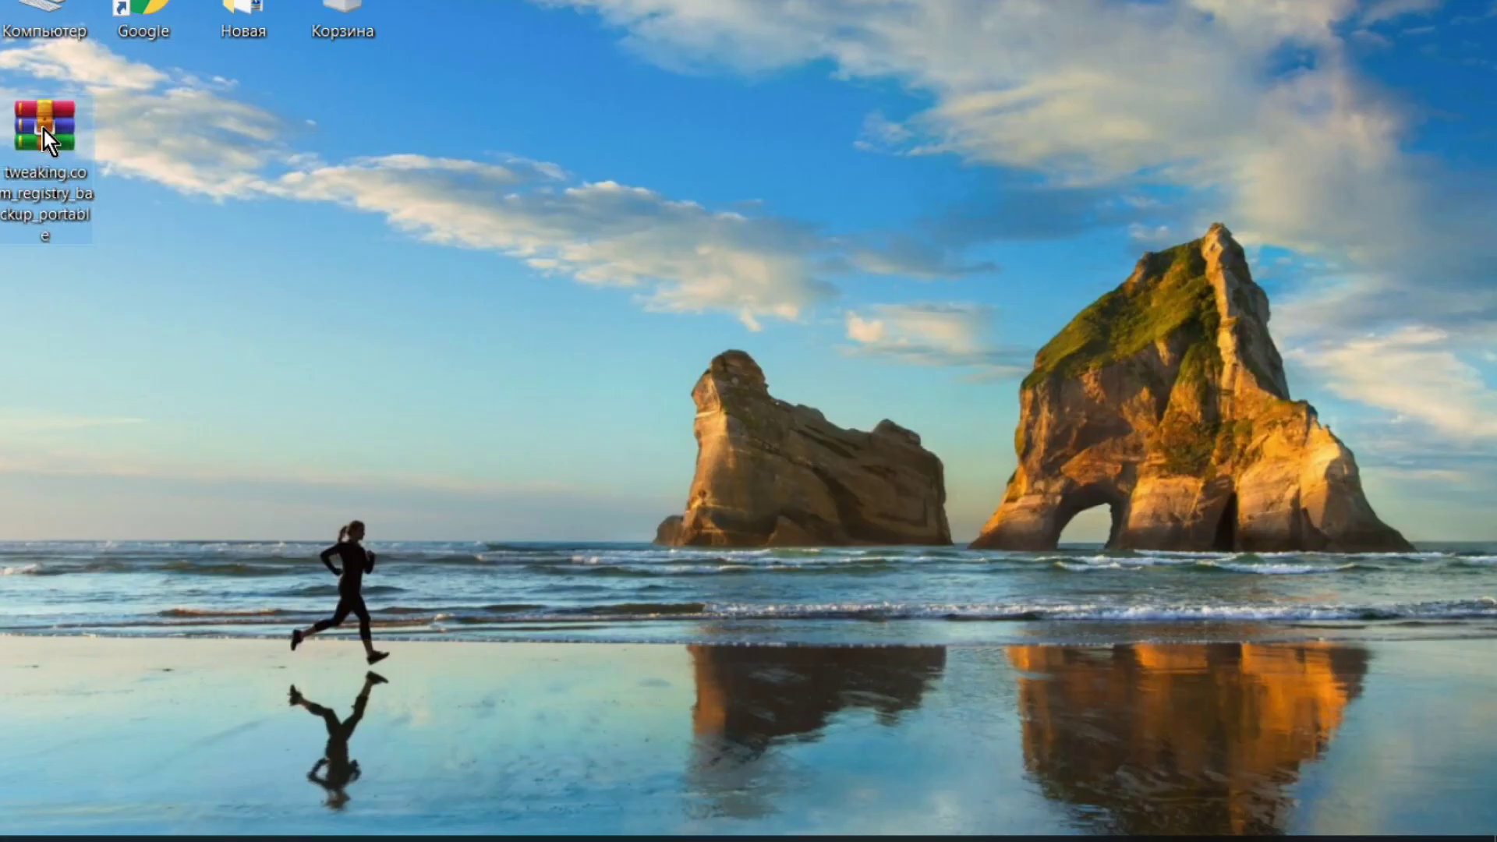
pyautogui.doubleClick(43, 131)
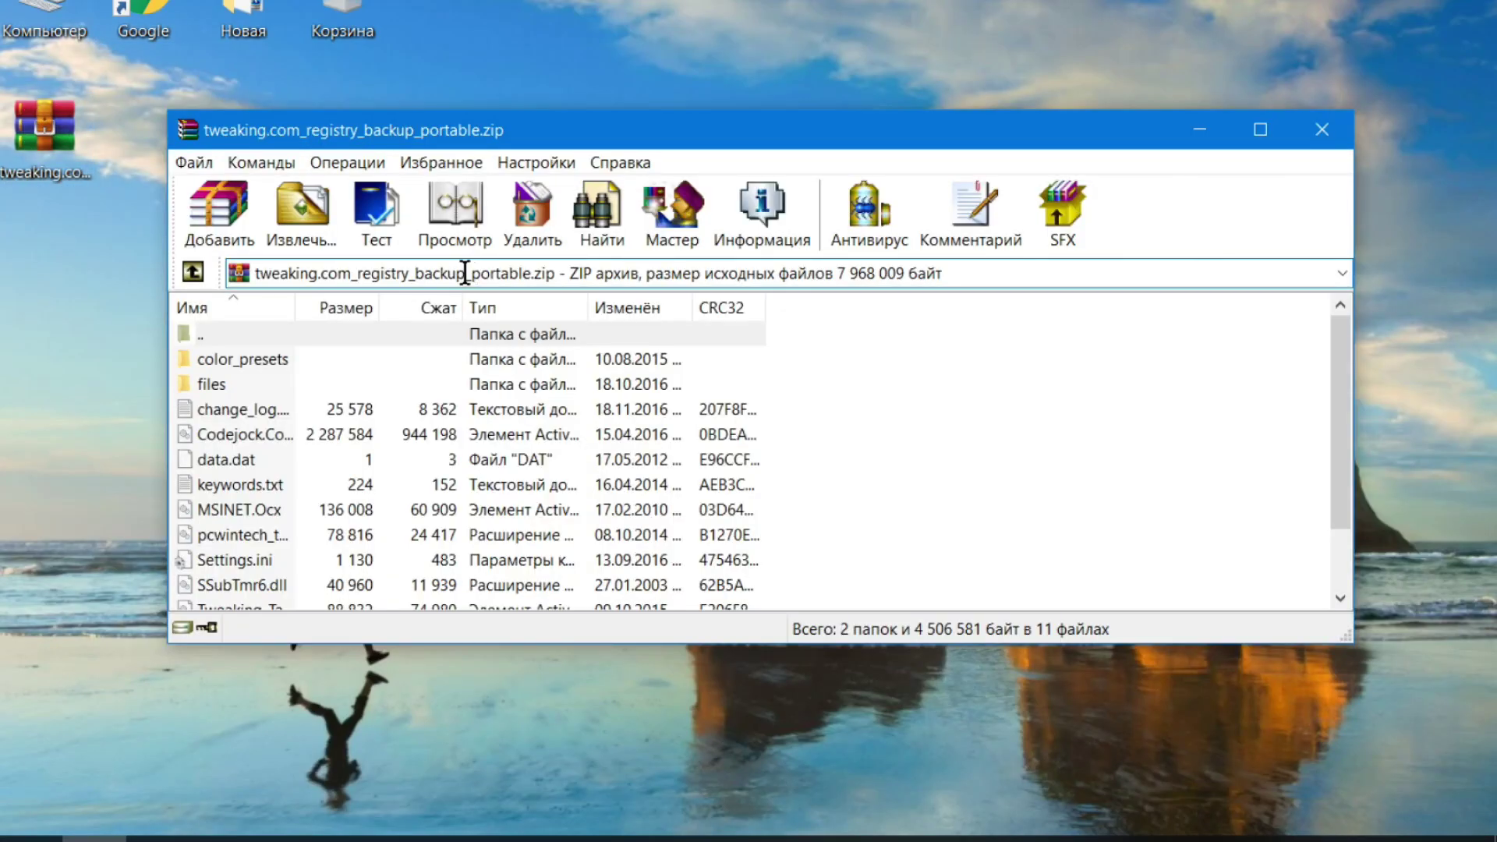
pyautogui.moveTo(465, 272); pyautogui.dragTo(358, 271)
pyautogui.rightClick(368, 270)
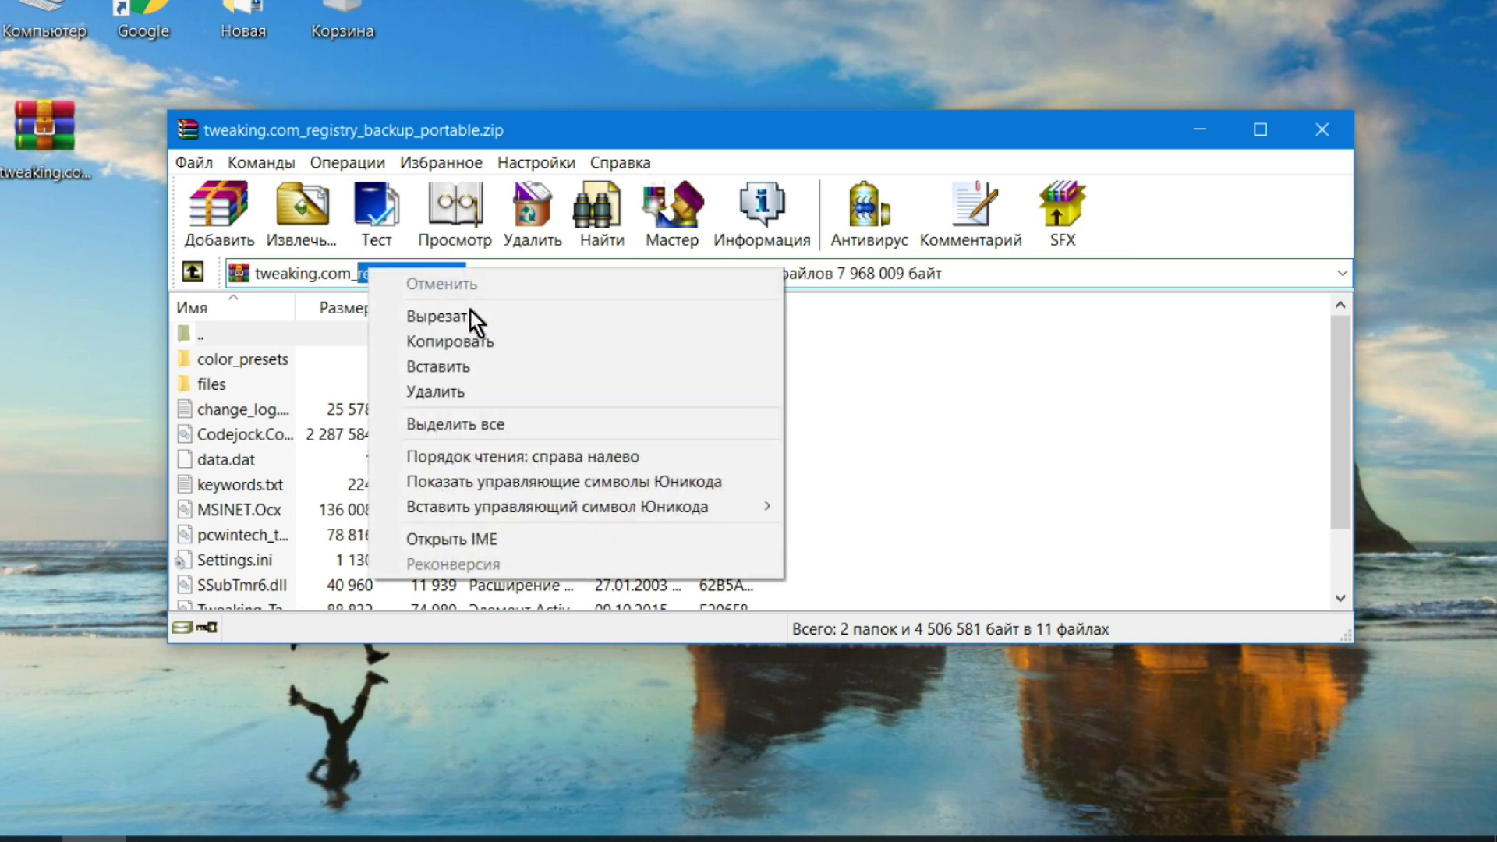
pyautogui.click(457, 342)
# Step: Create a new folder on the desktop and name it registry_backup using the copied text
pyautogui.rightClick(55, 255)
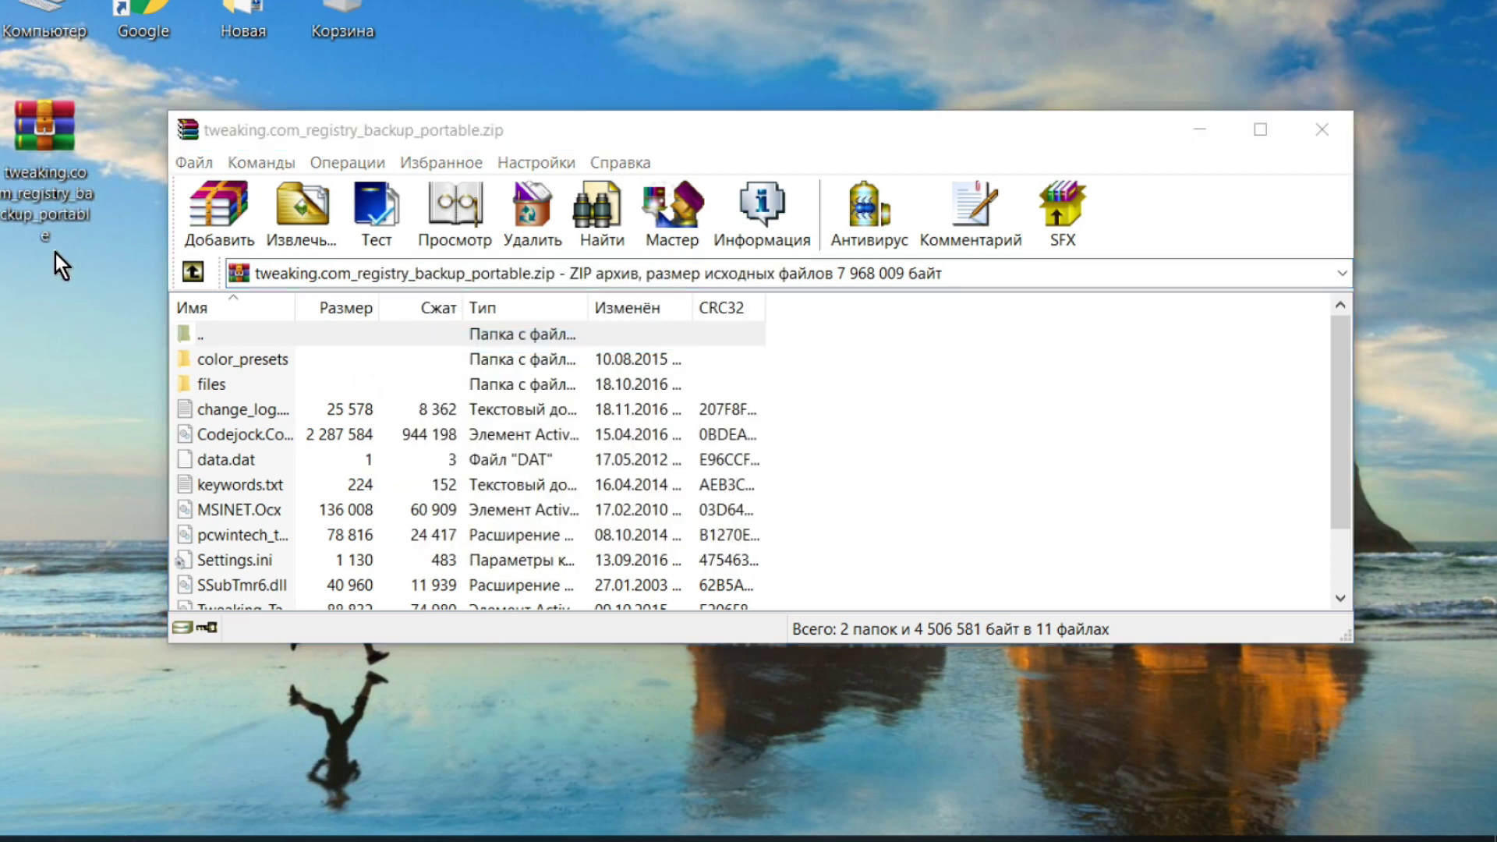
pyautogui.click(29, 310)
pyautogui.rightClick(29, 310)
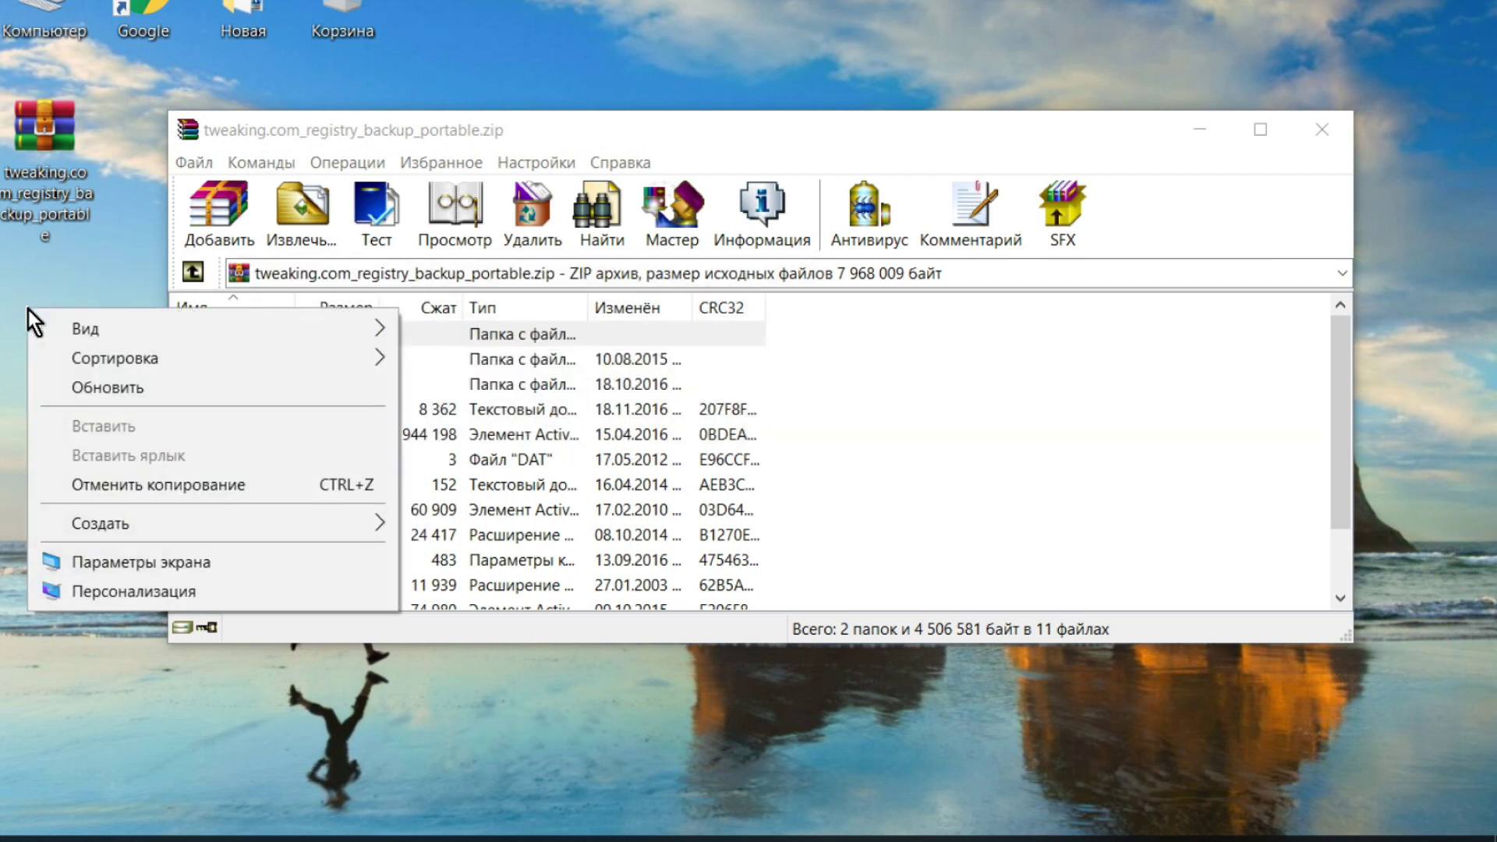
pyautogui.moveTo(313, 525)
pyautogui.click(476, 528)
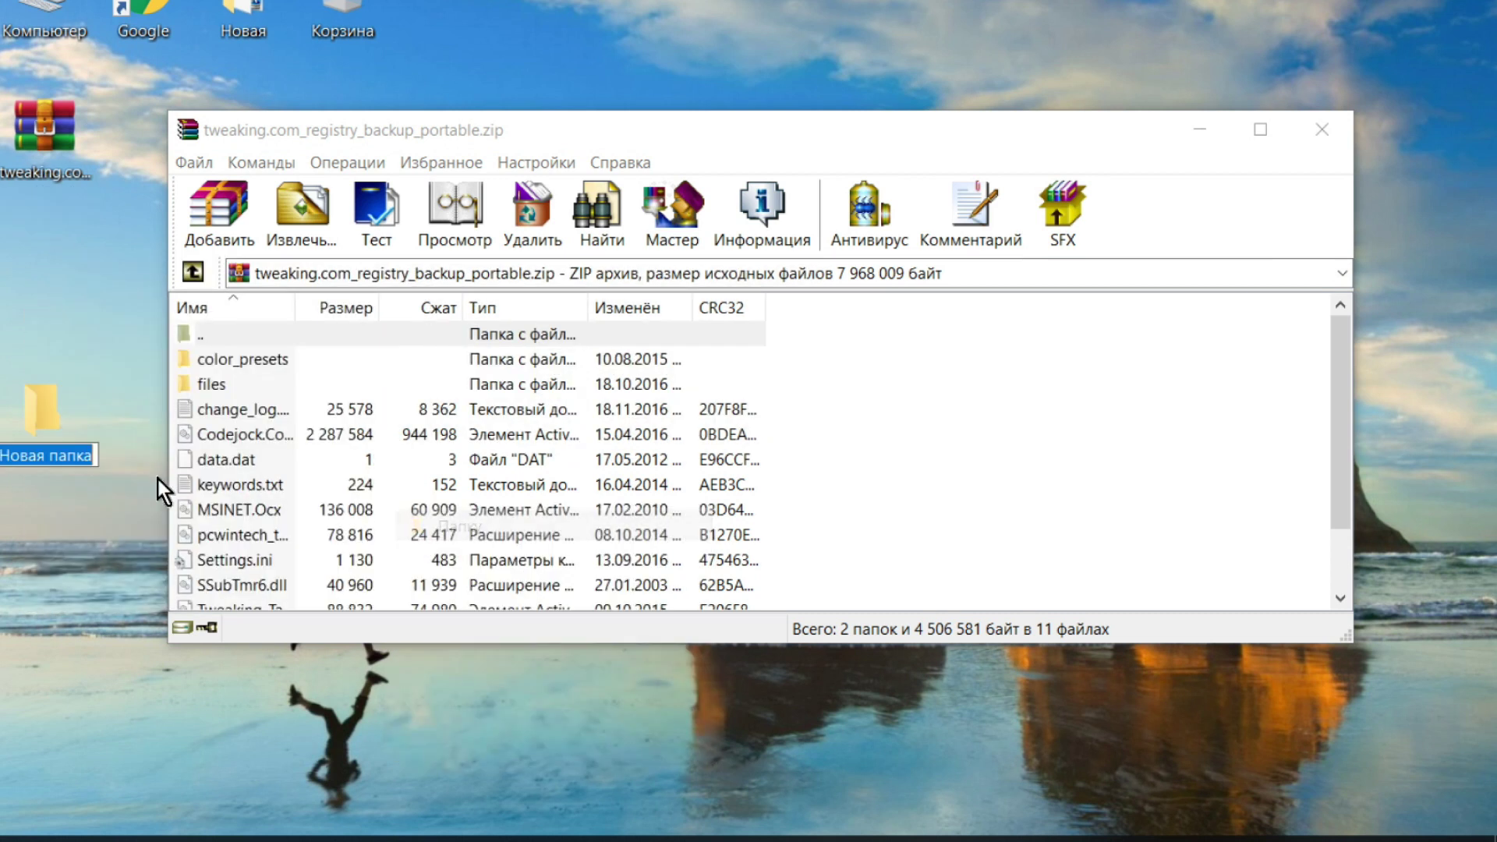
pyautogui.rightClick(35, 453)
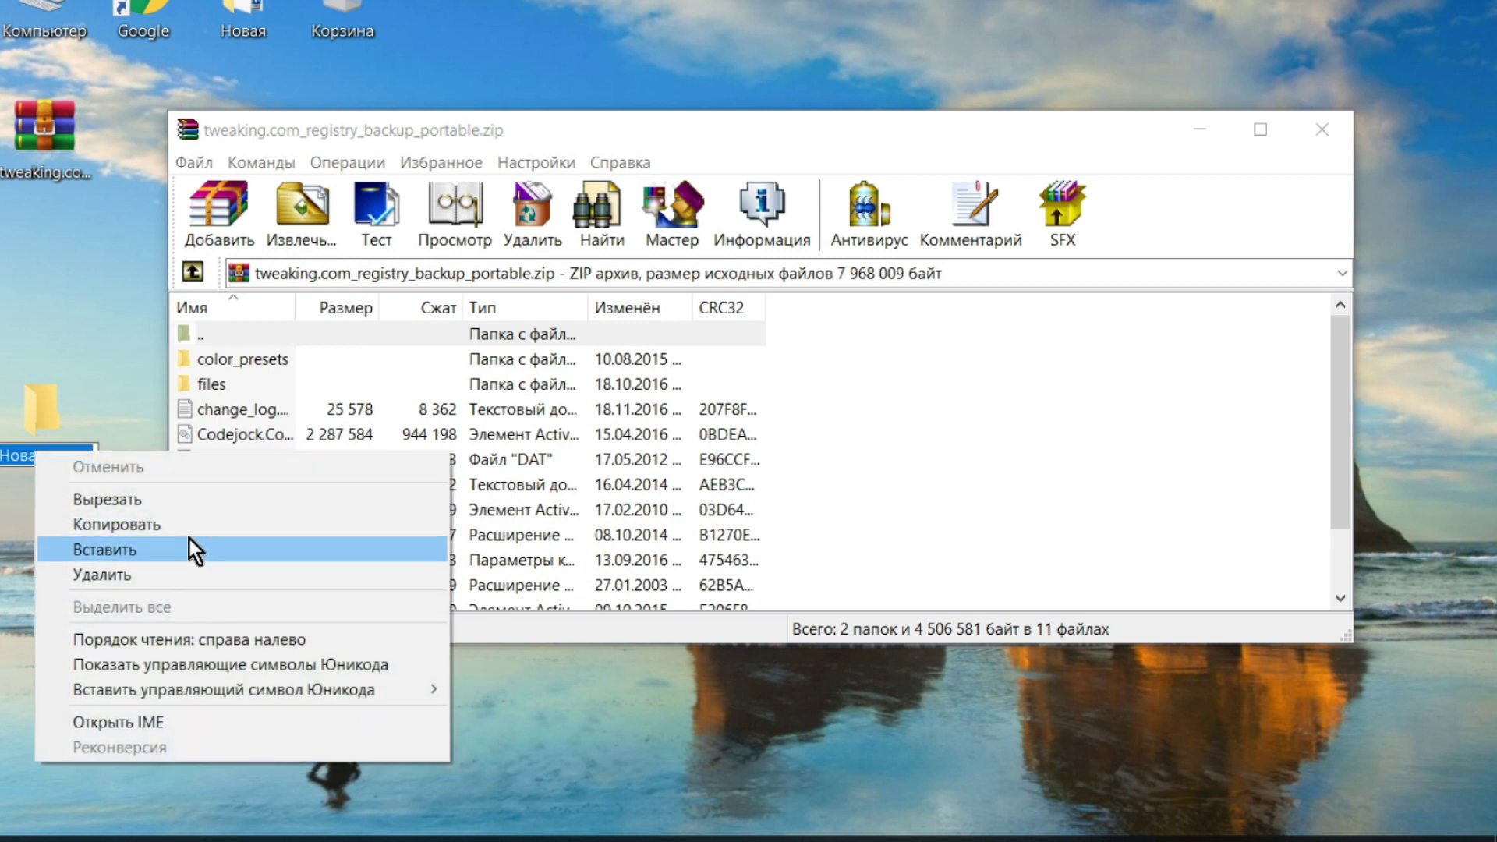
pyautogui.click(108, 550)
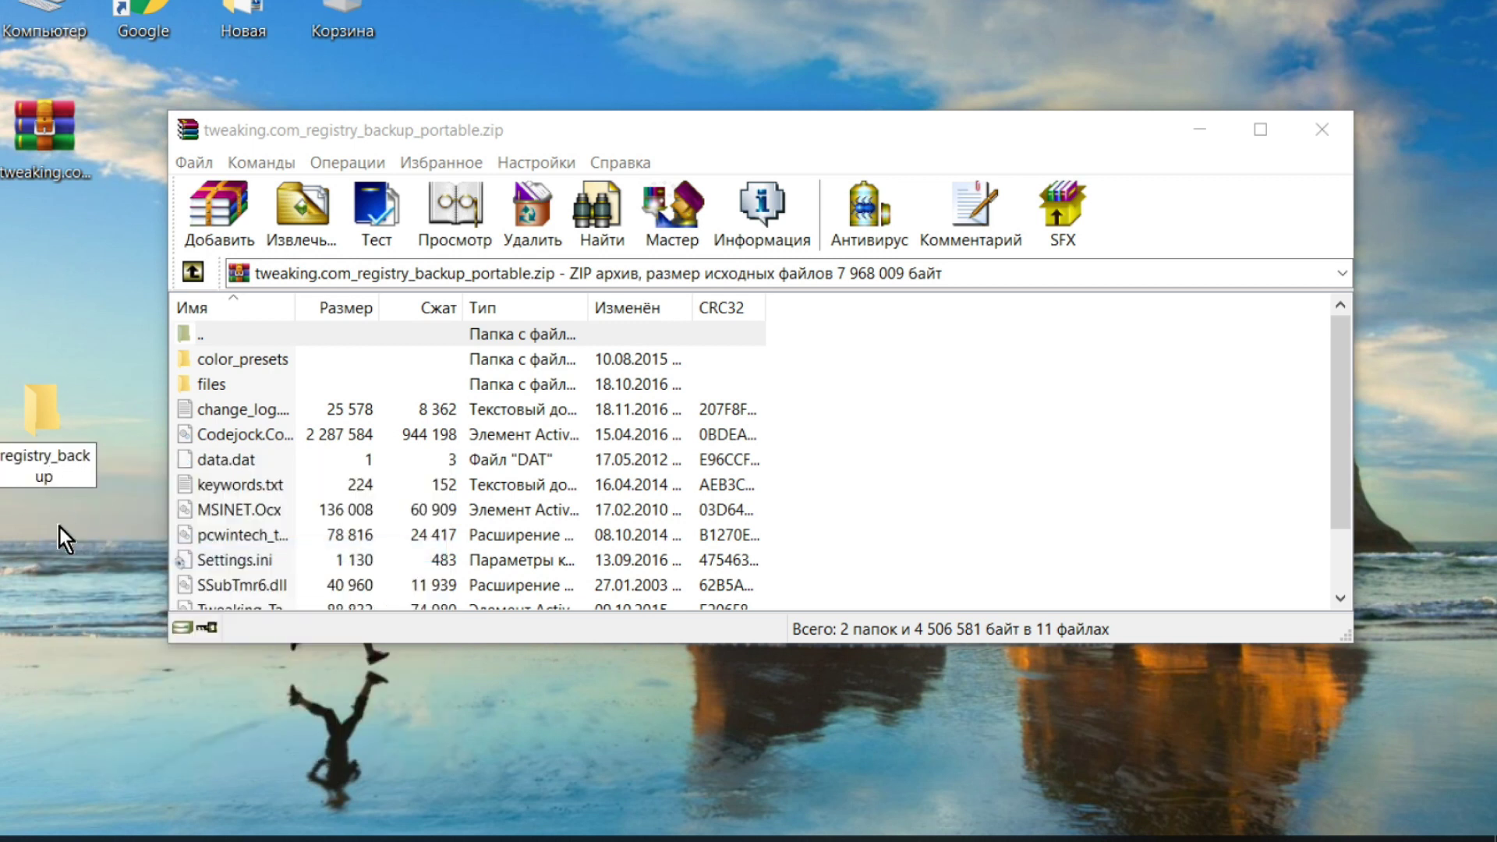
pyautogui.press('Return')
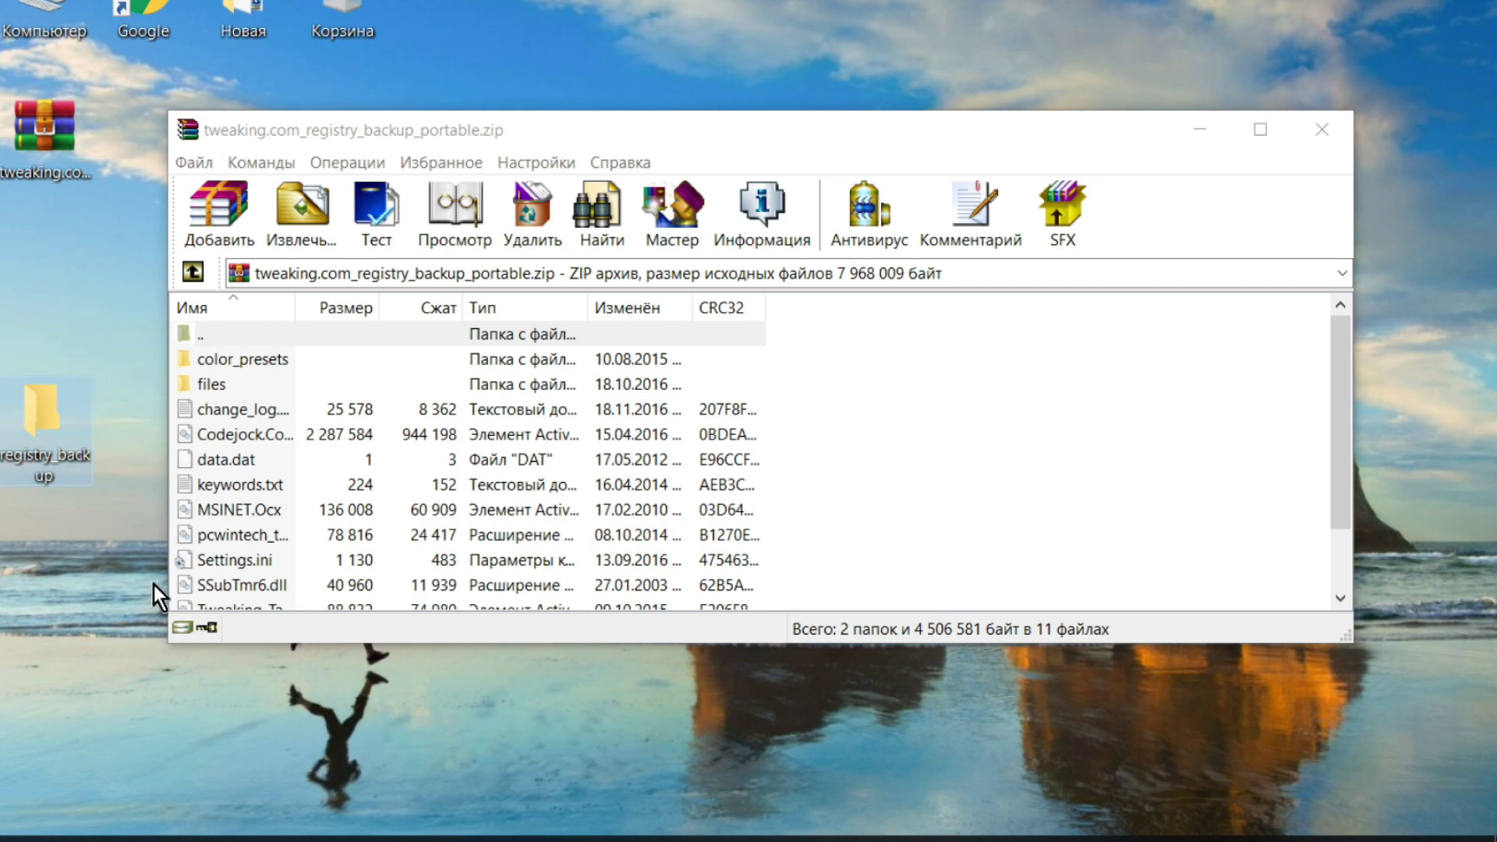
# Step: Extract all files of the archive into the registry_backup folder on the desktop
pyautogui.click(198, 160)
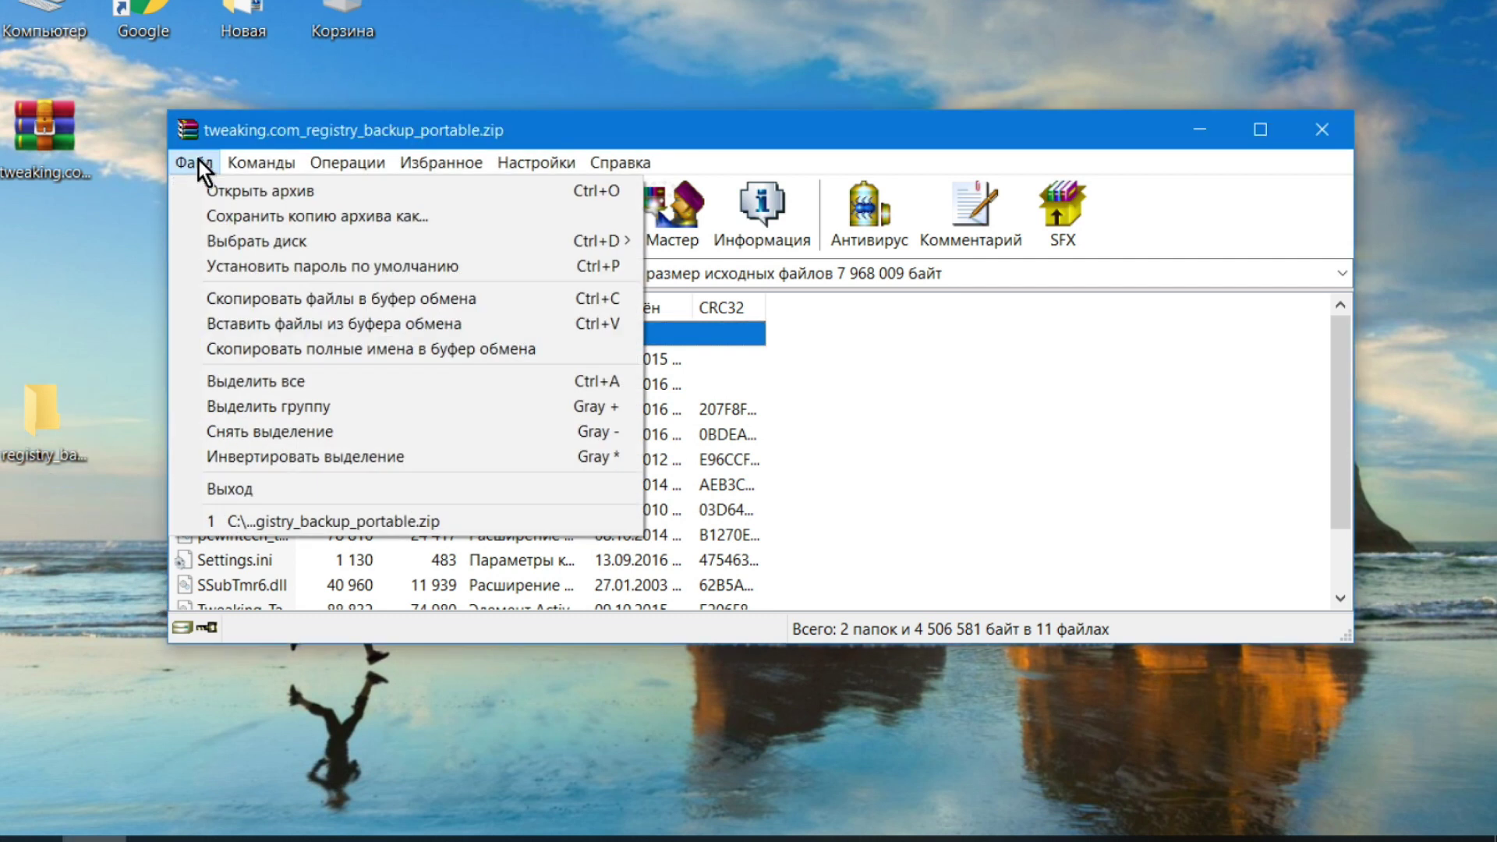
pyautogui.click(294, 378)
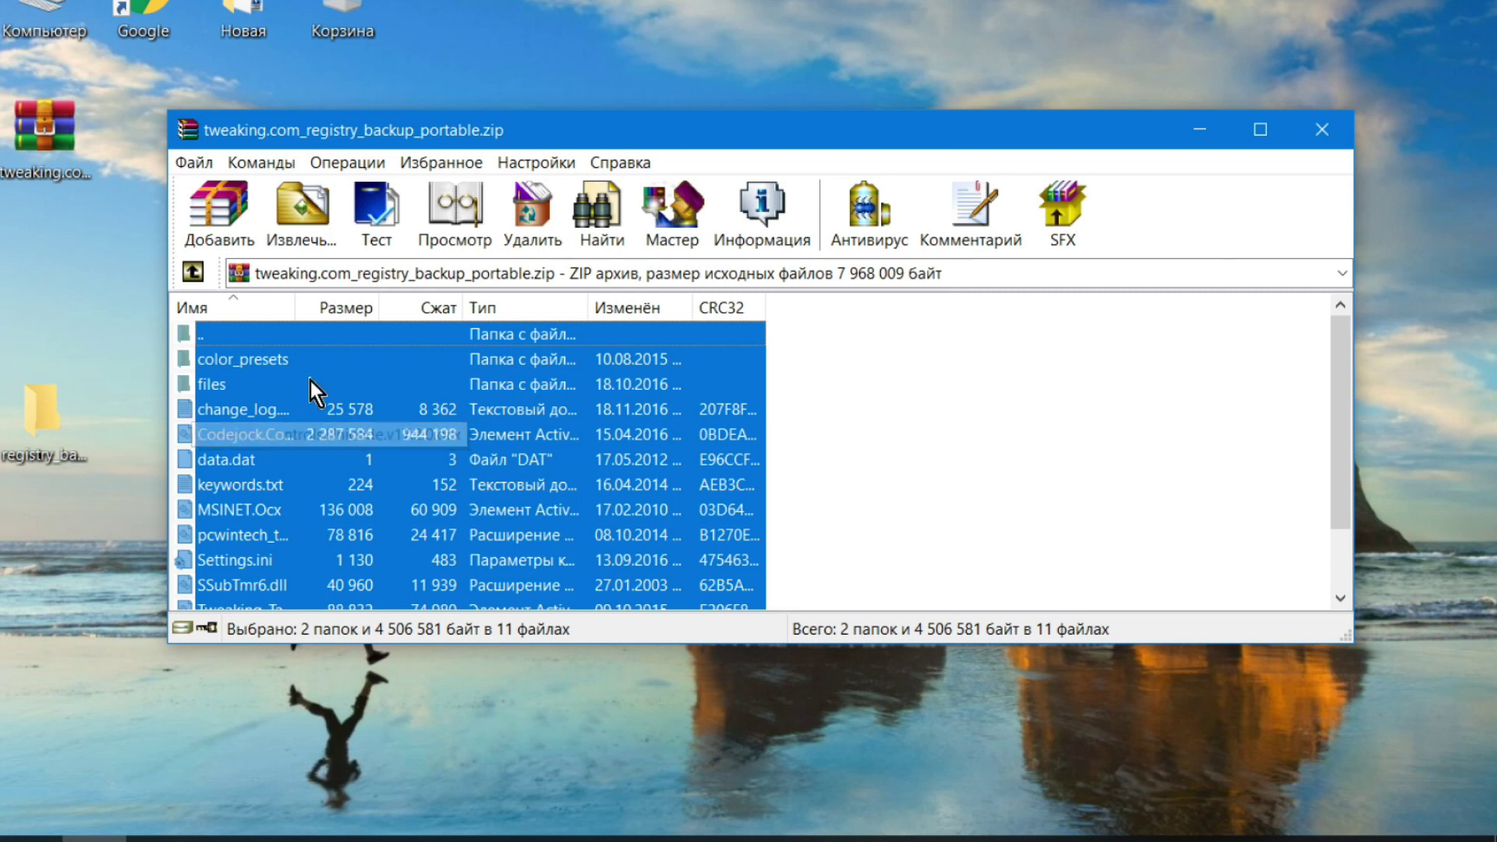
pyautogui.rightClick(311, 381)
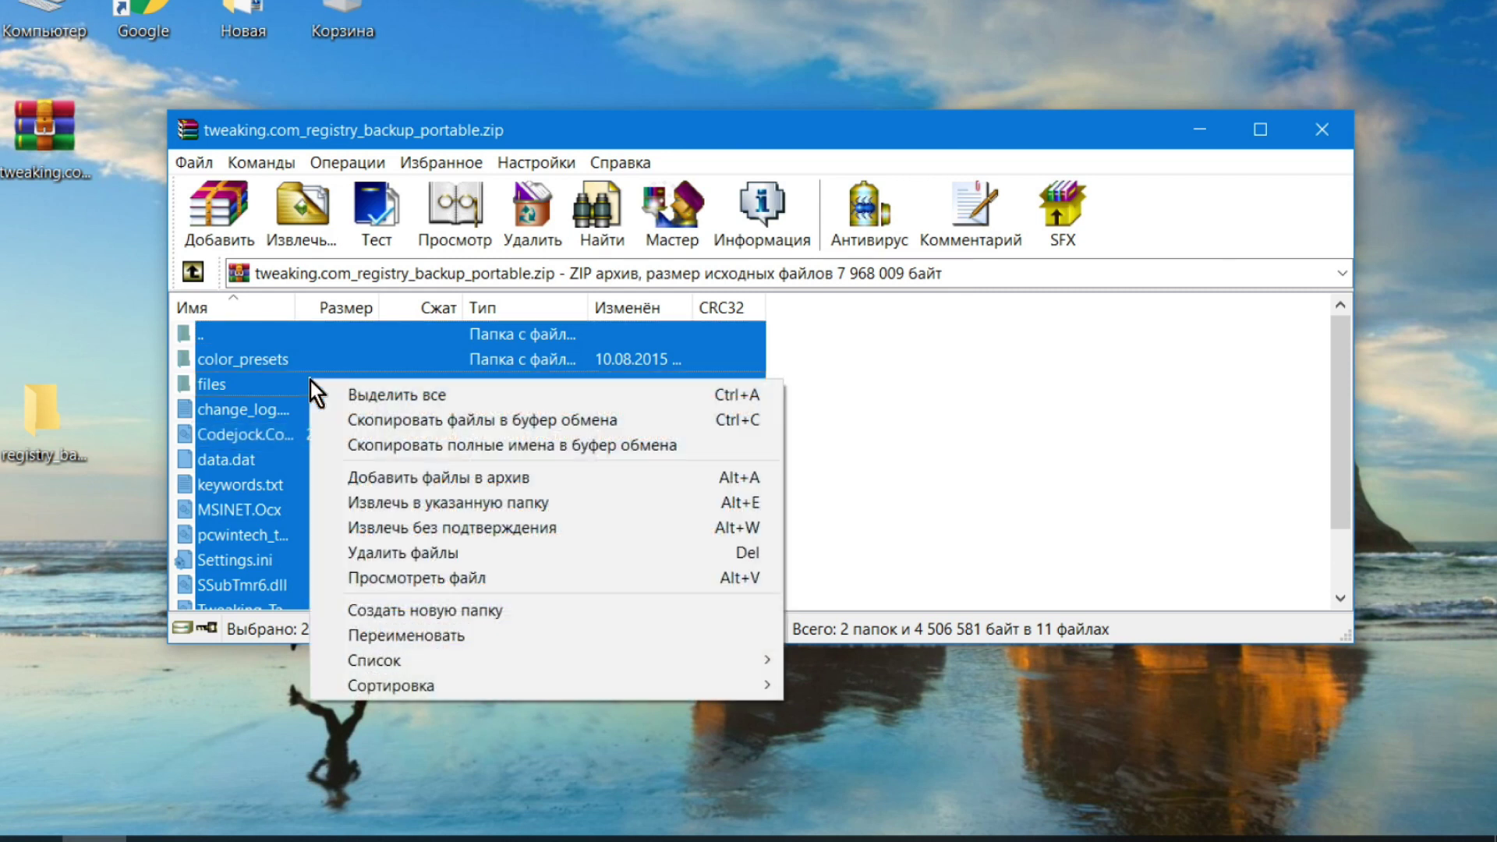
pyautogui.click(449, 502)
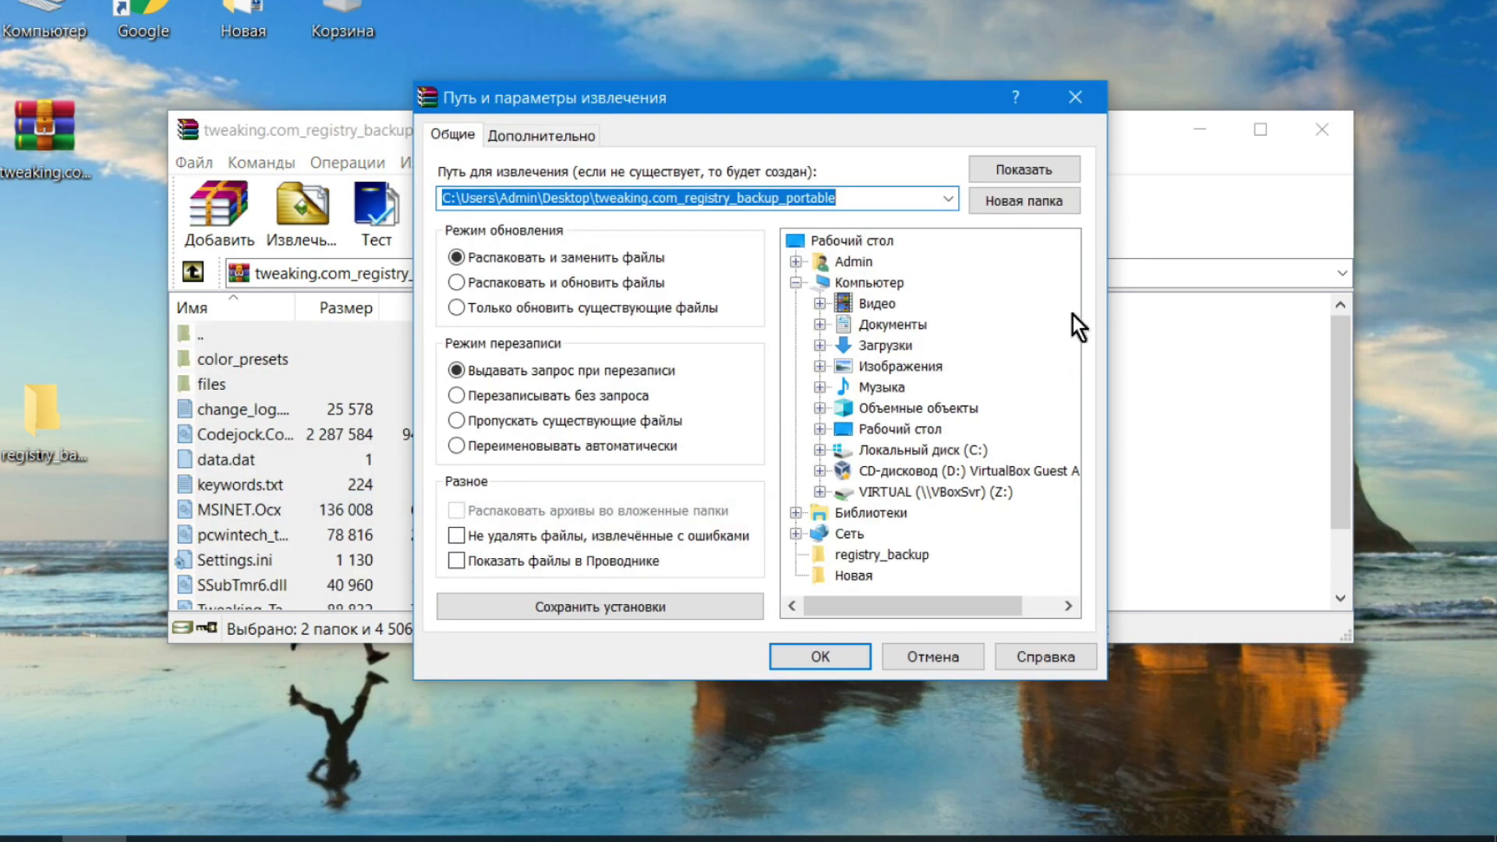
pyautogui.click(901, 554)
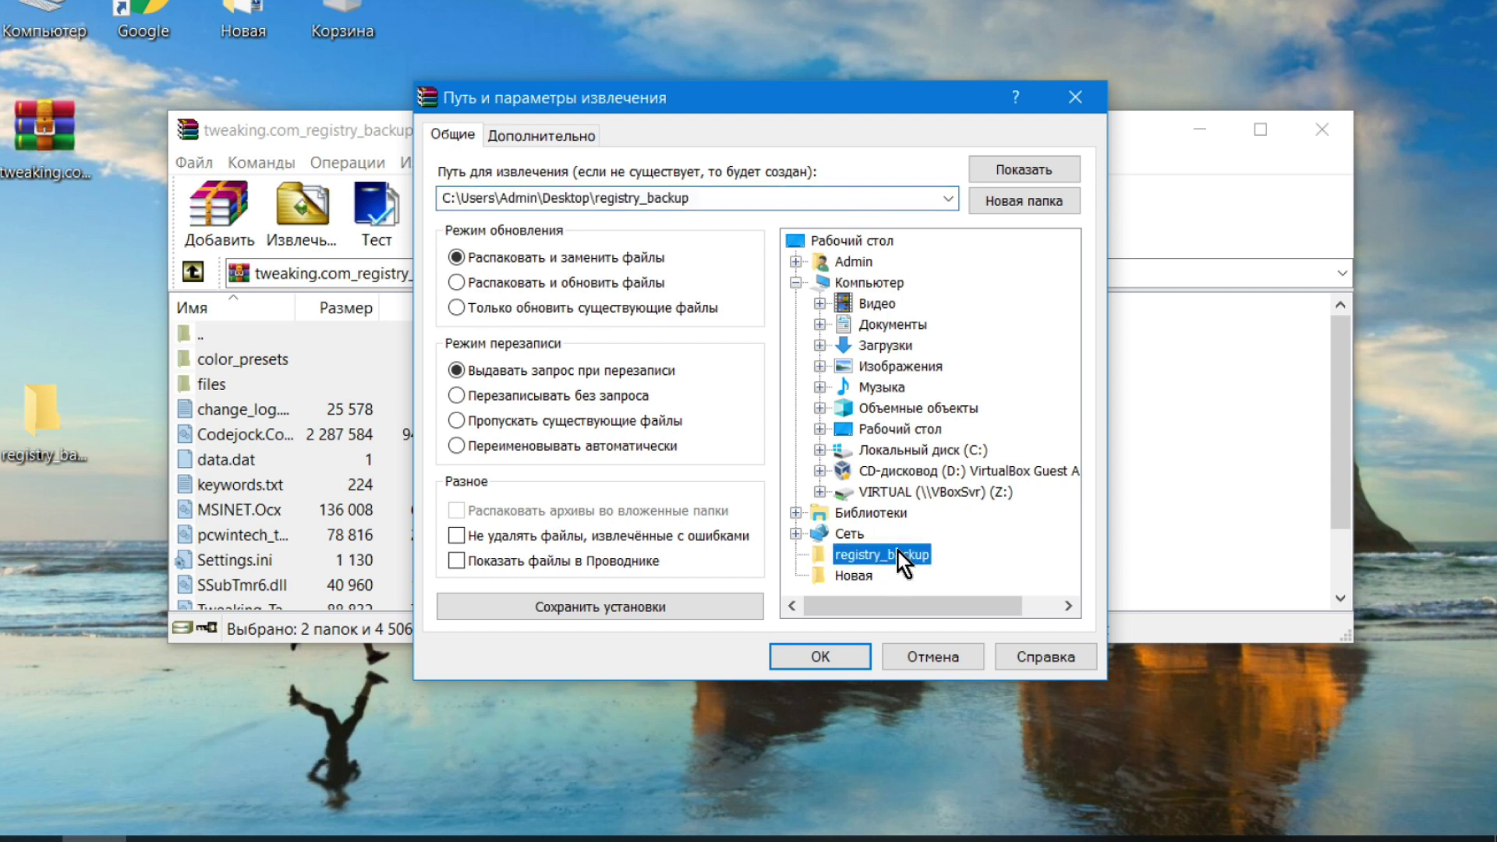
pyautogui.click(842, 655)
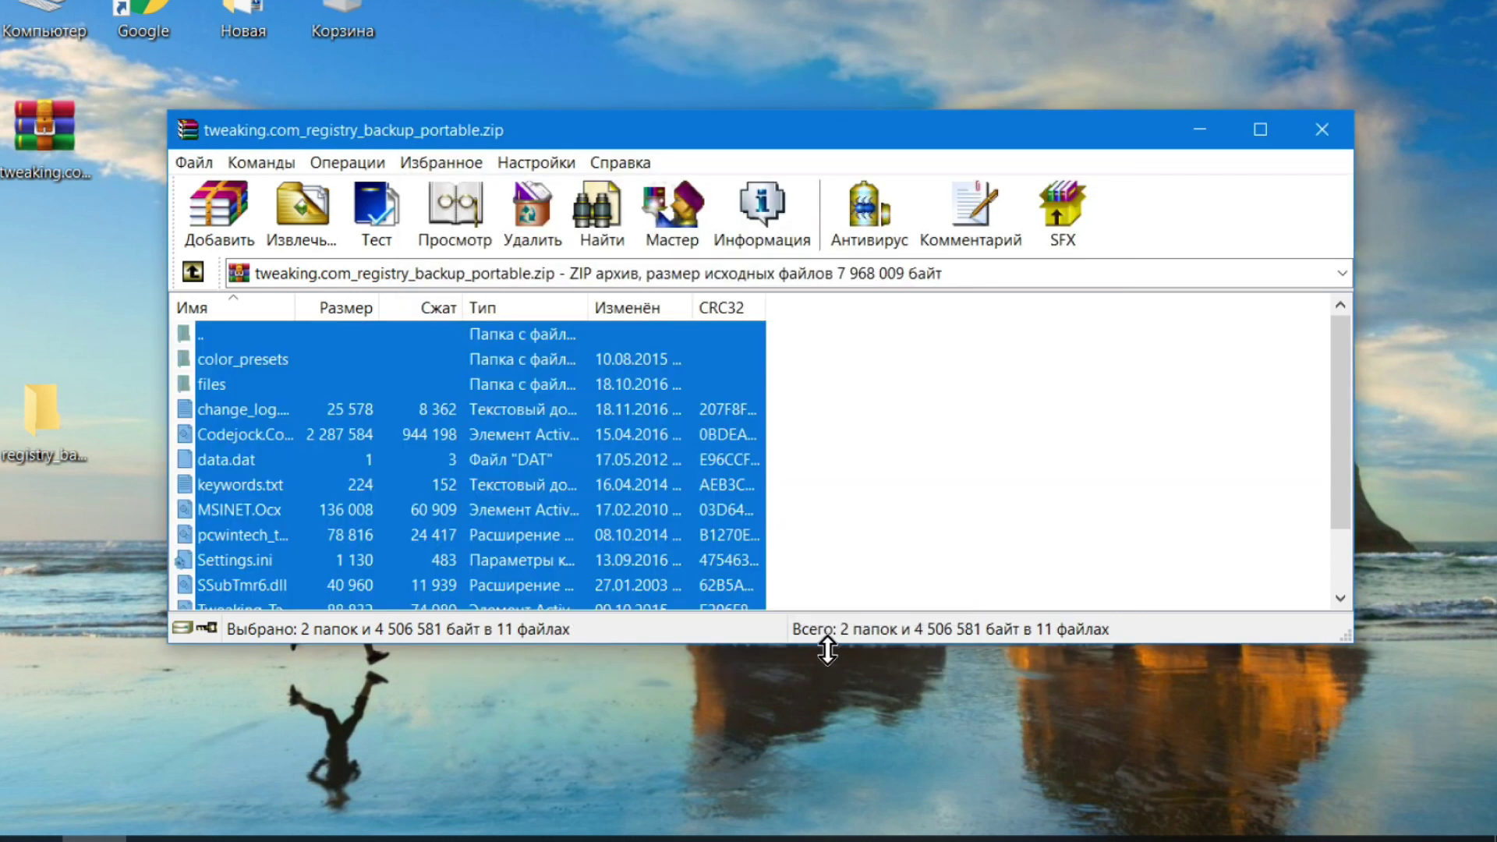
# Step: Close the archive and delete its ZIP file from the desktop
pyautogui.click(1334, 136)
pyautogui.rightClick(62, 113)
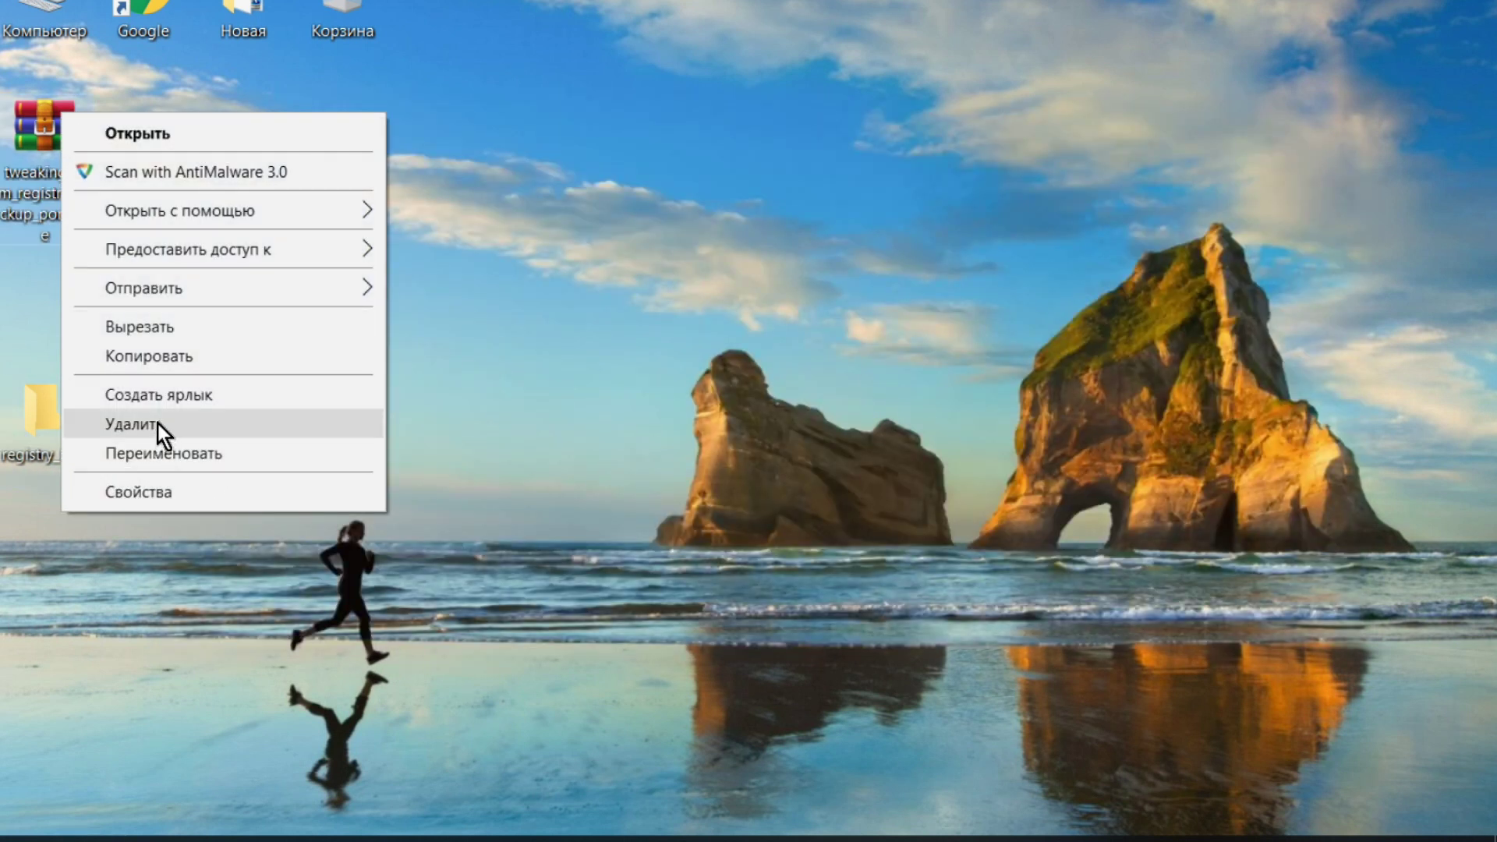
pyautogui.click(158, 423)
# Step: Open the registry_backup folder and run TweakingRegistryBackup as administrator
pyautogui.doubleClick(43, 407)
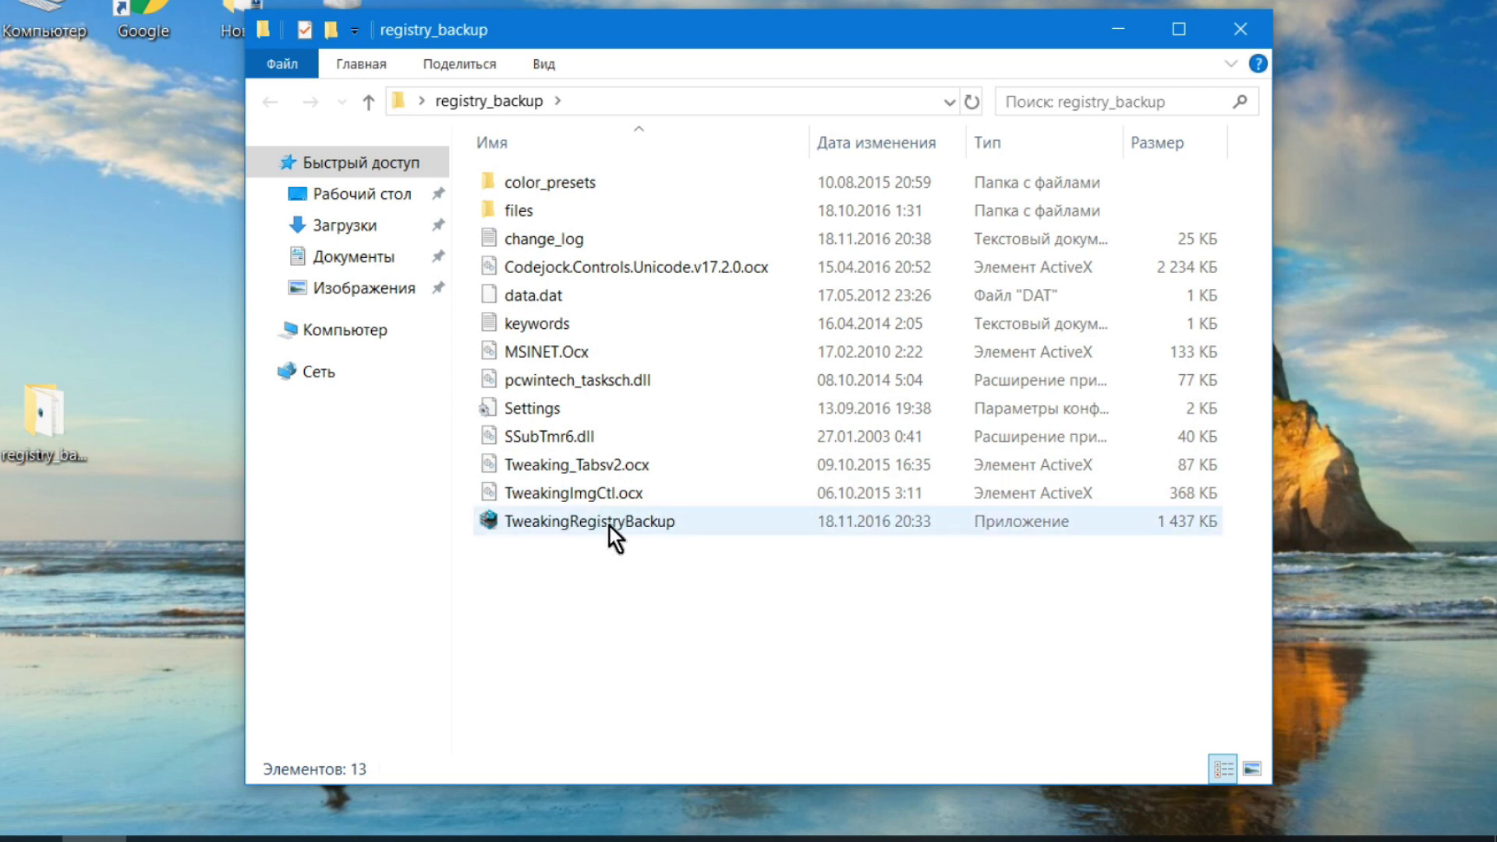
pyautogui.click(613, 522)
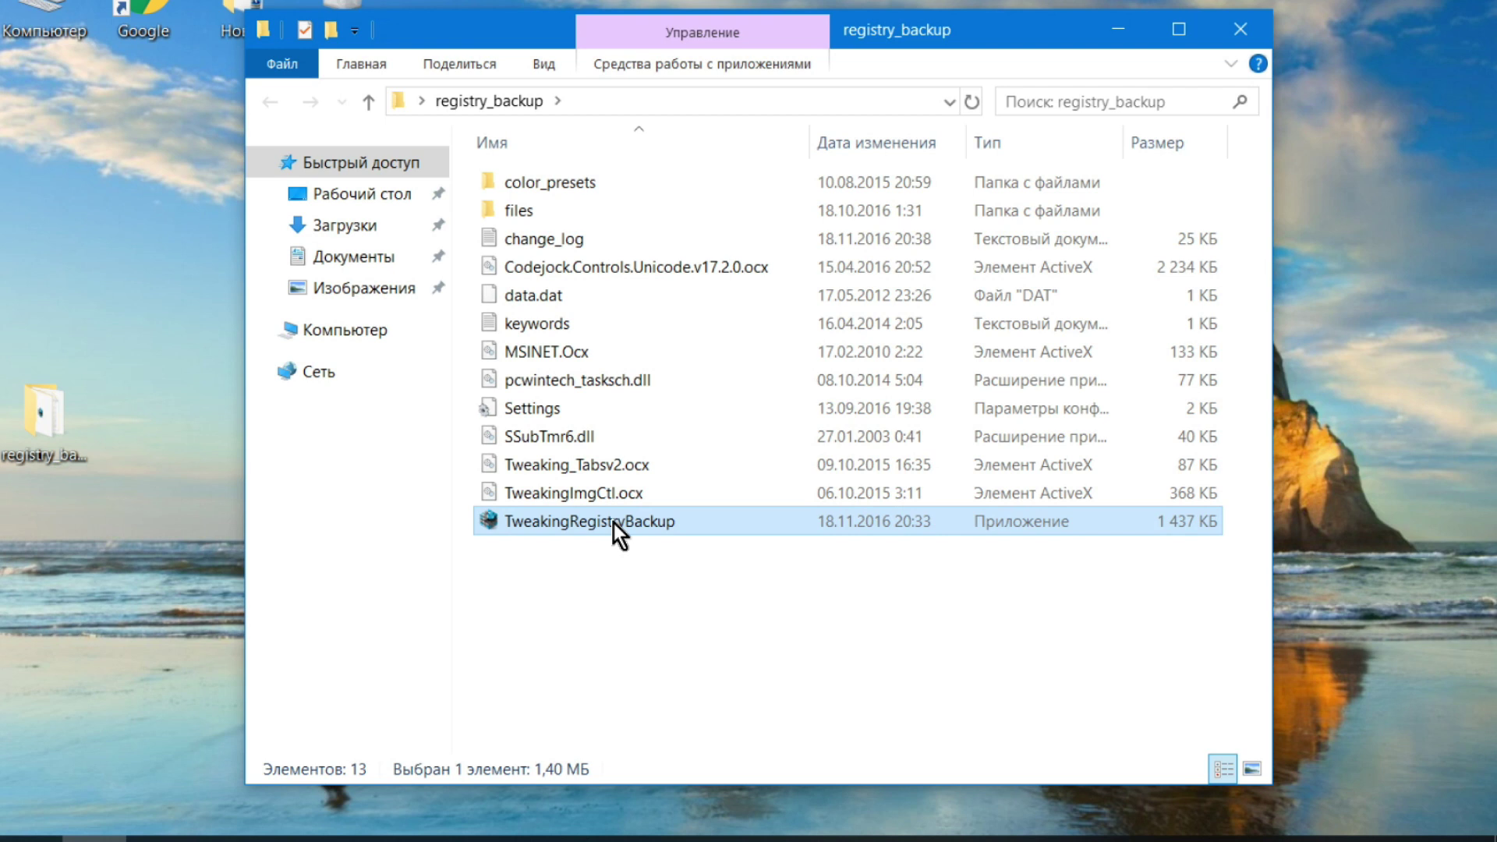
pyautogui.rightClick(614, 523)
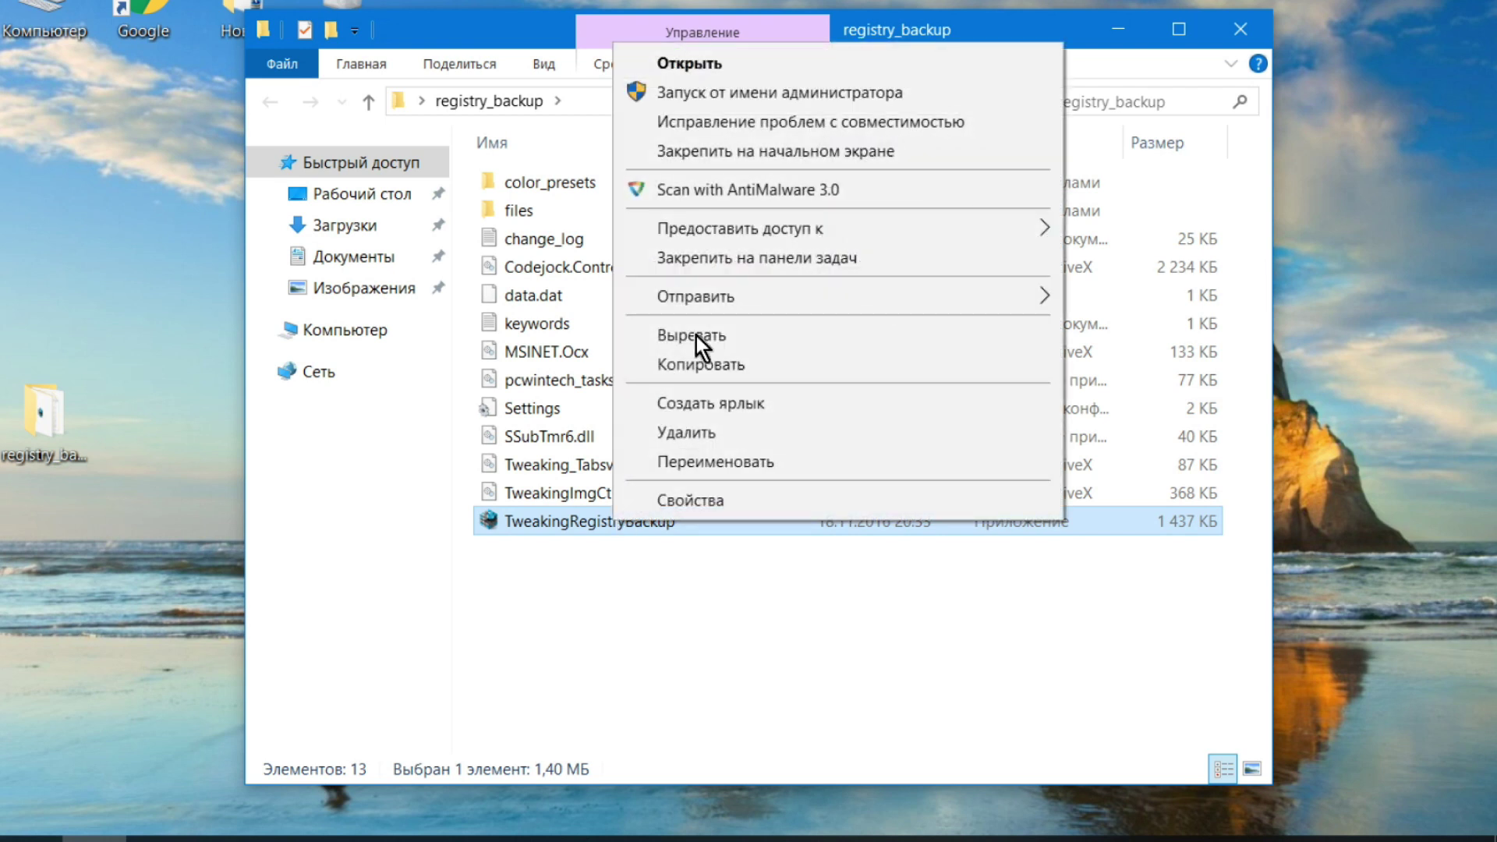
pyautogui.click(759, 96)
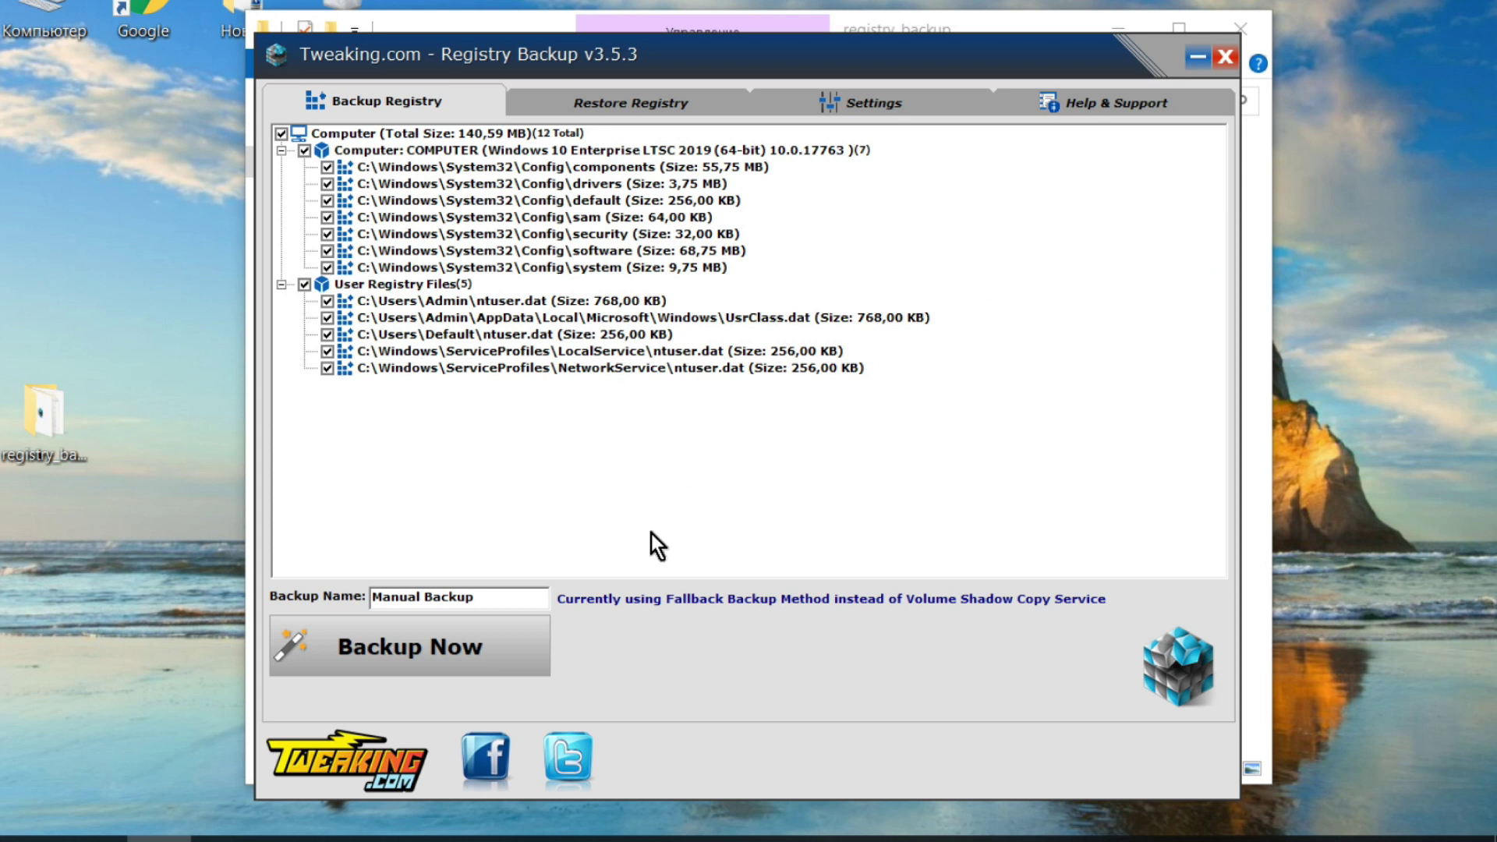
# Step: Set the backup location to C:\RegBackup\ in the program's settings
pyautogui.click(876, 102)
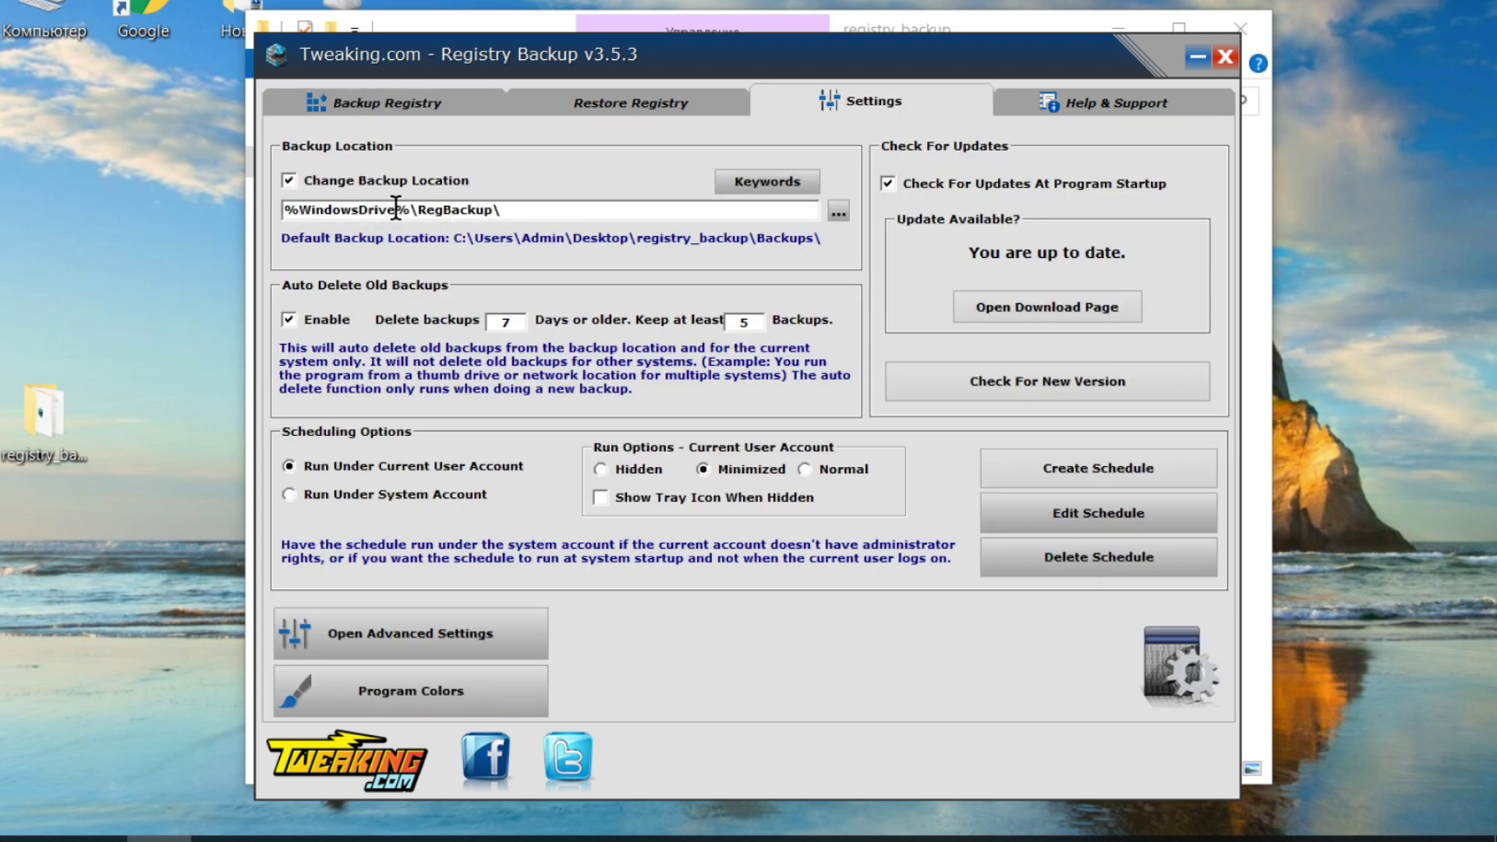
pyautogui.click(838, 210)
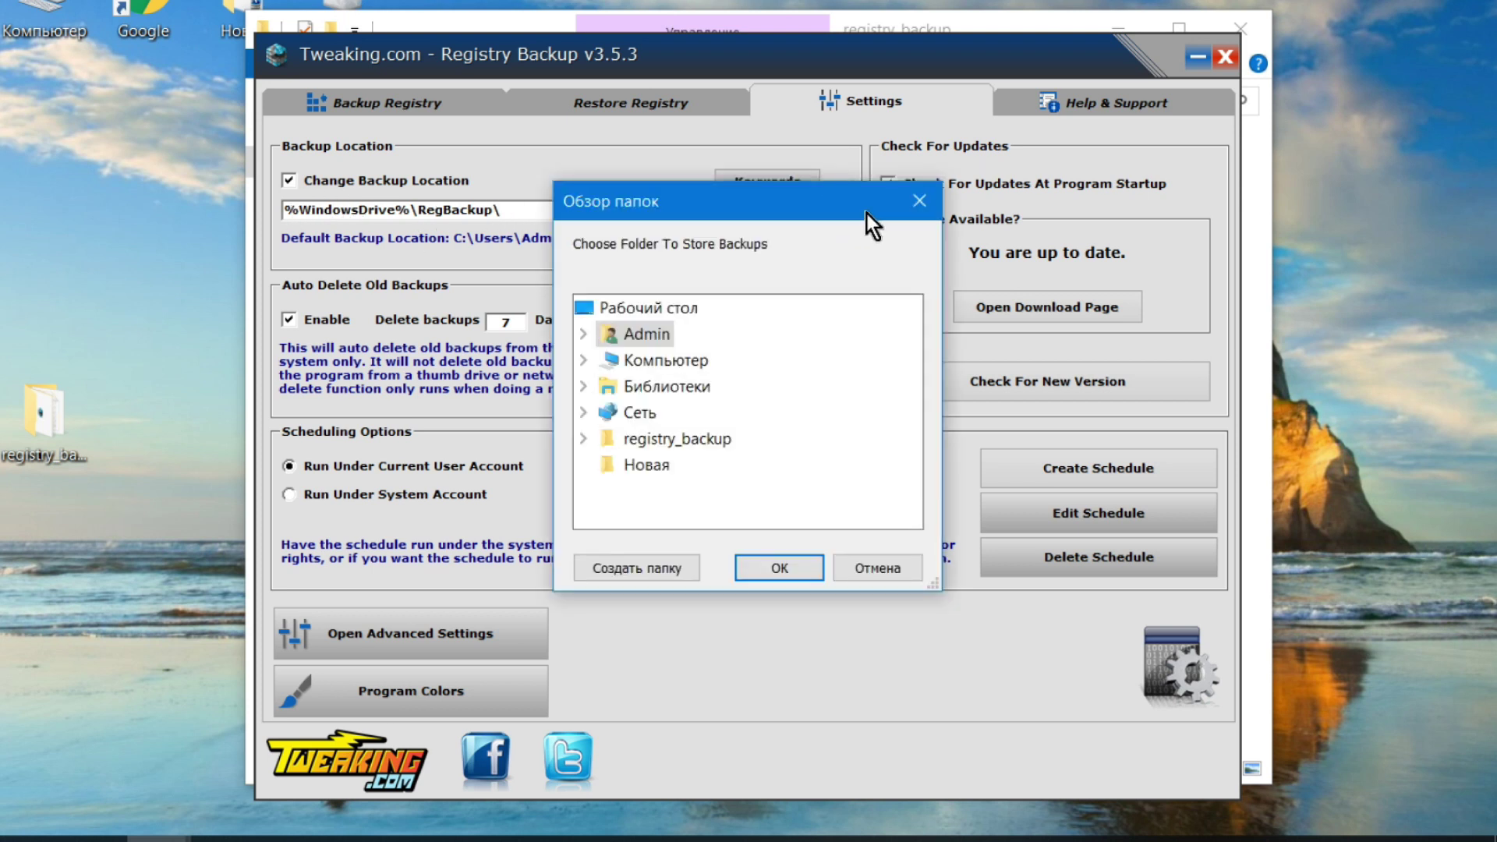
pyautogui.click(918, 210)
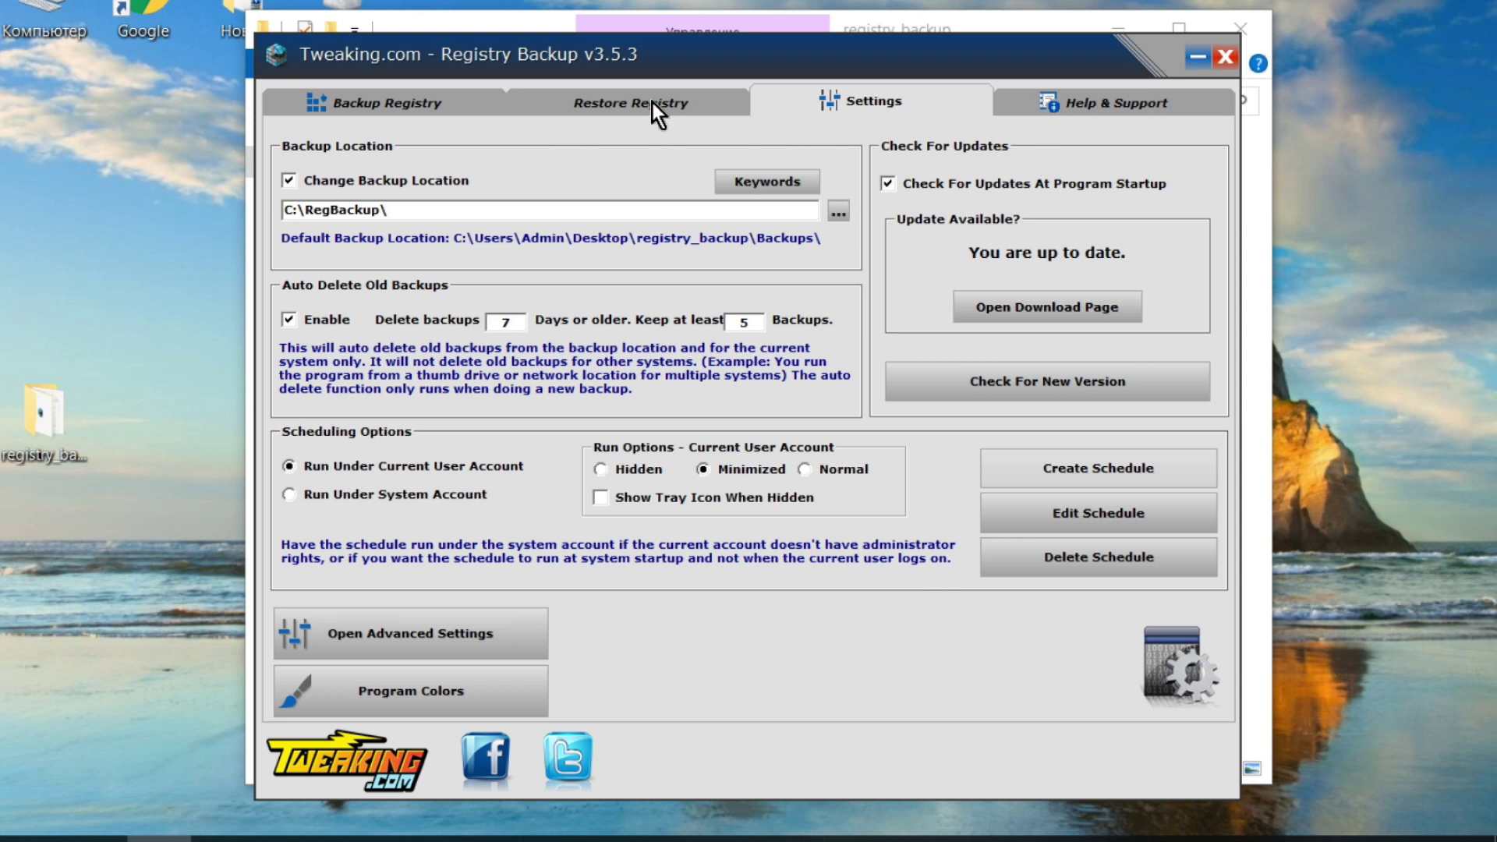
# Step: Back up all listed system and user registry files under the name Manual Backup
pyautogui.click(386, 107)
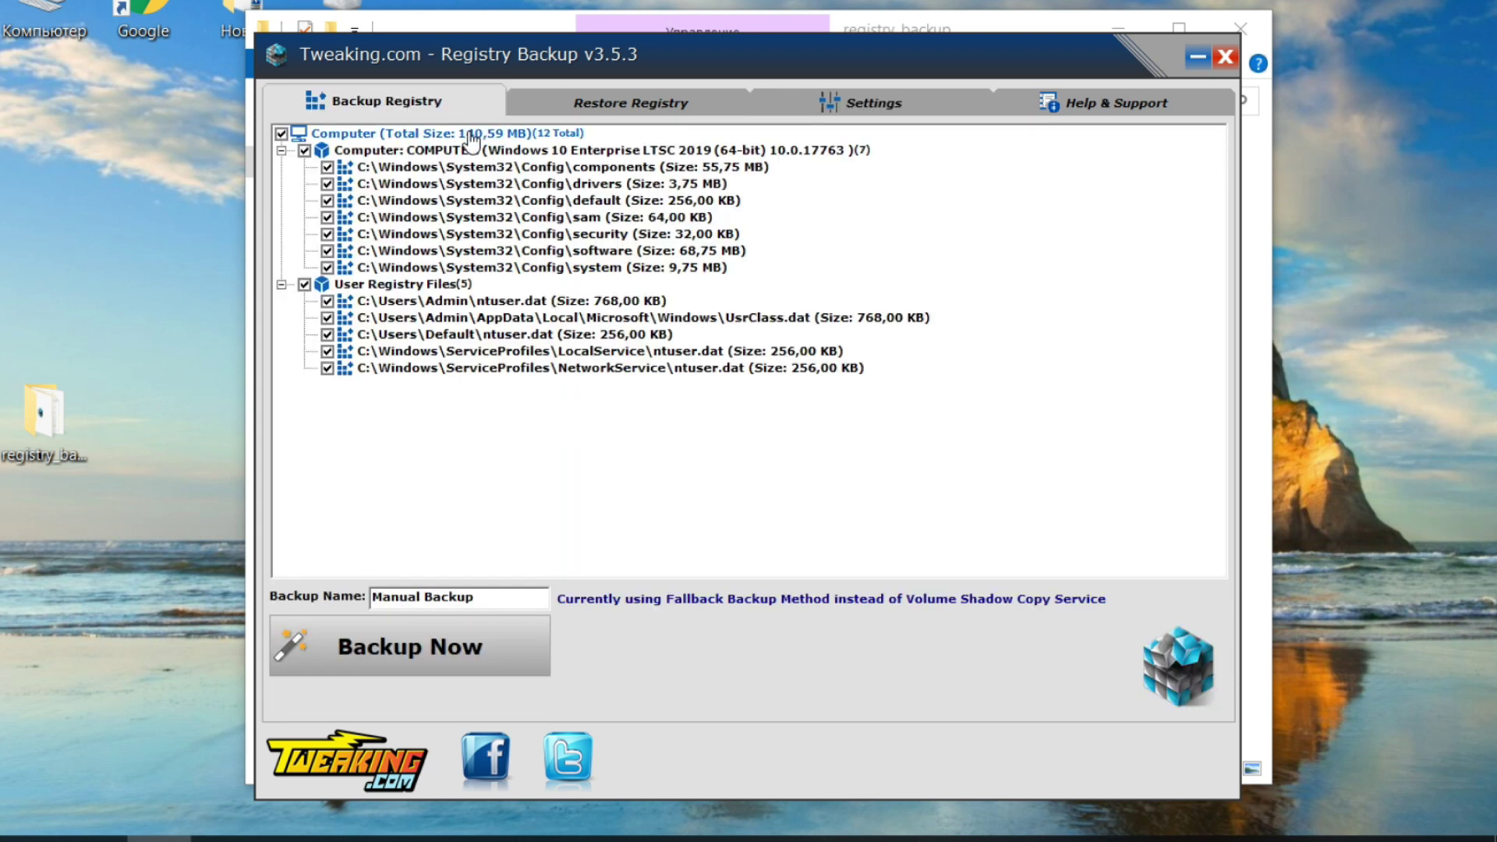
pyautogui.click(406, 648)
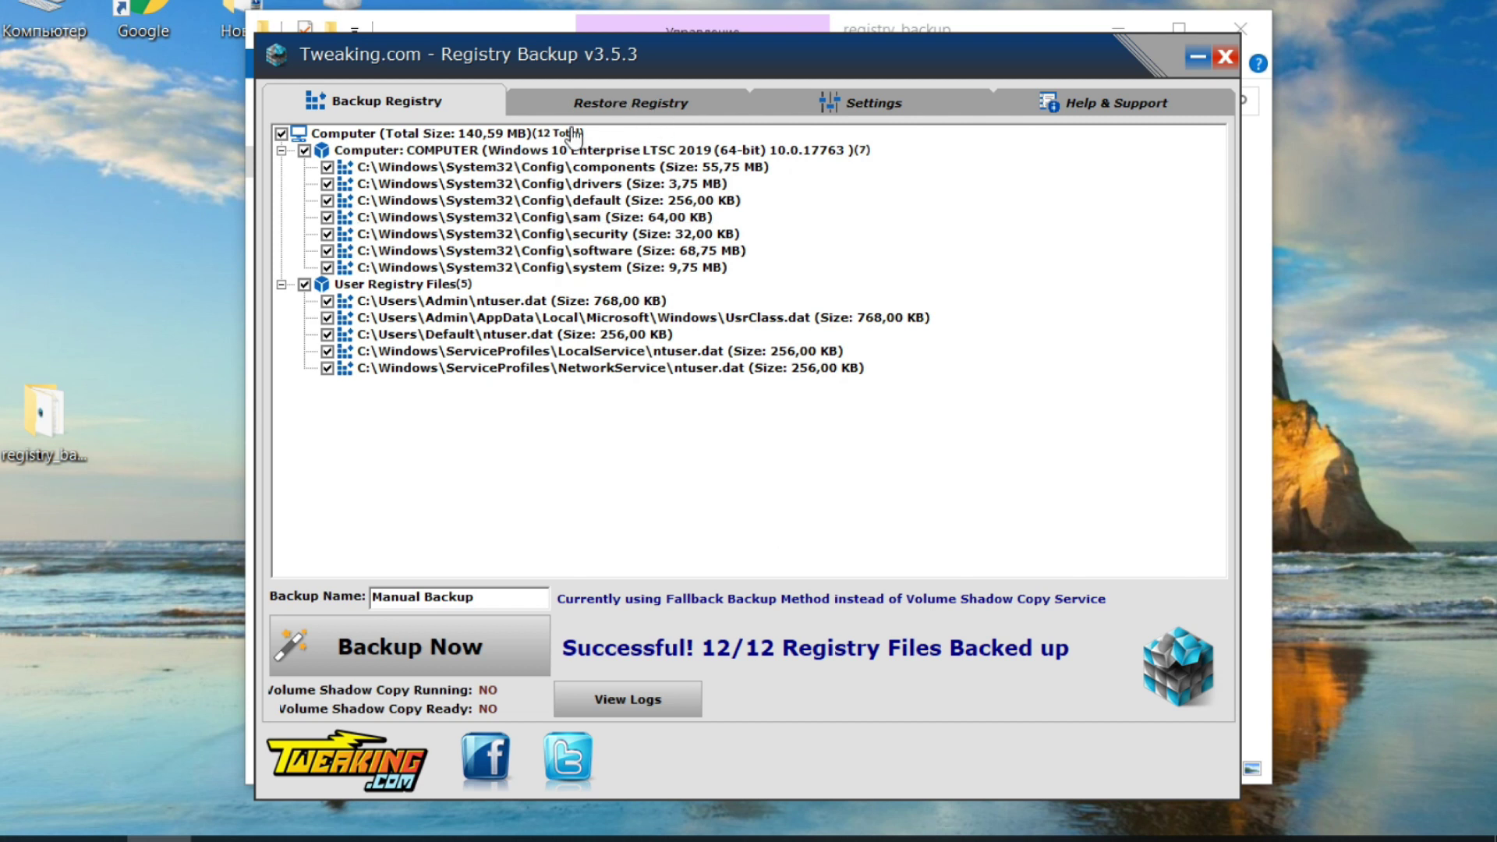
# Step: Select the Manual Backup dated 29.10.2020, 10:47:38 as the registry backup to restore
pyautogui.click(645, 107)
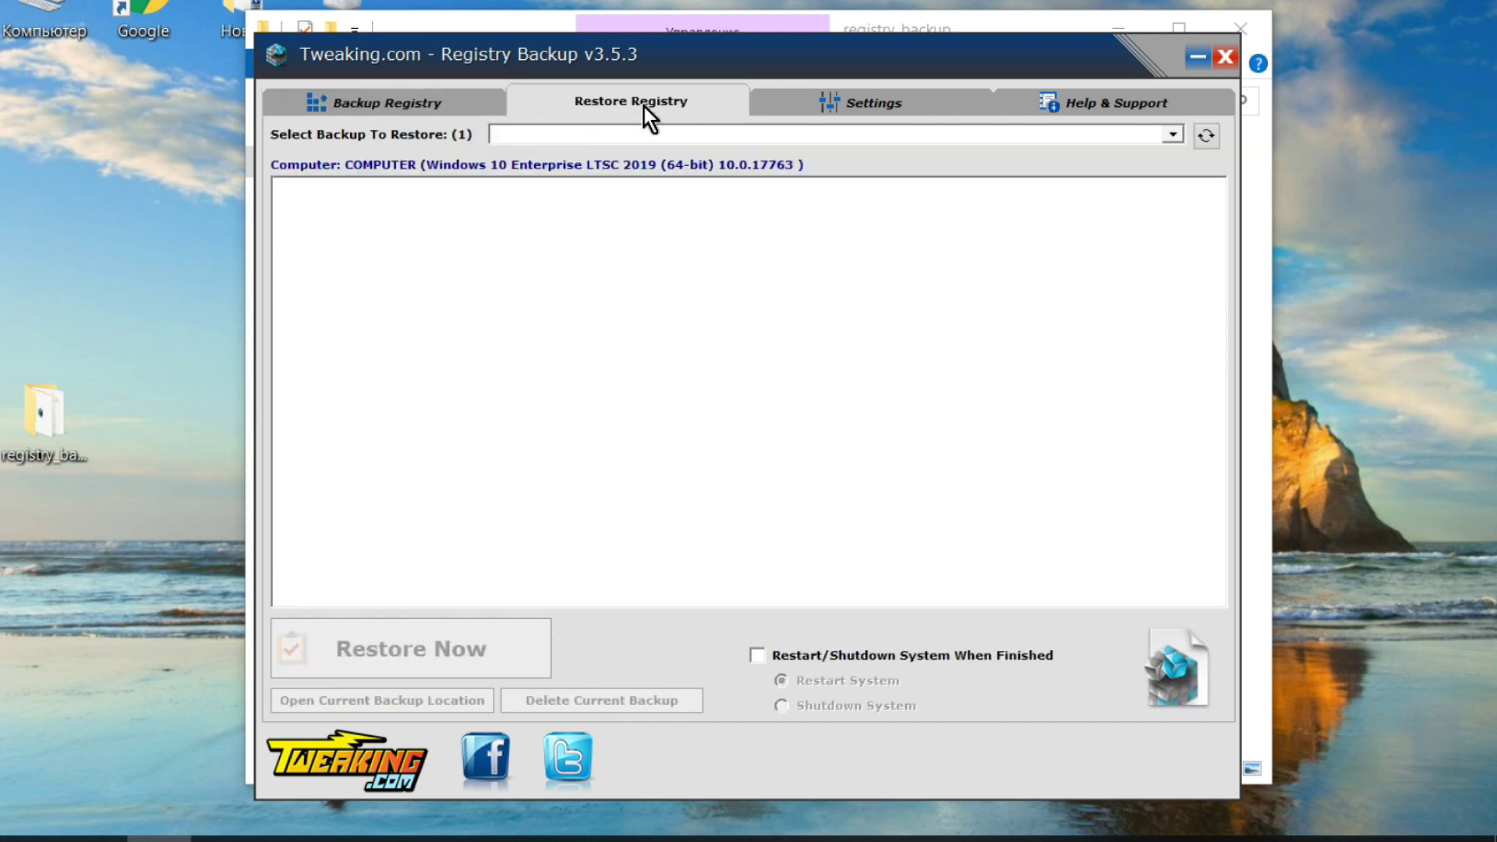
pyautogui.click(1173, 134)
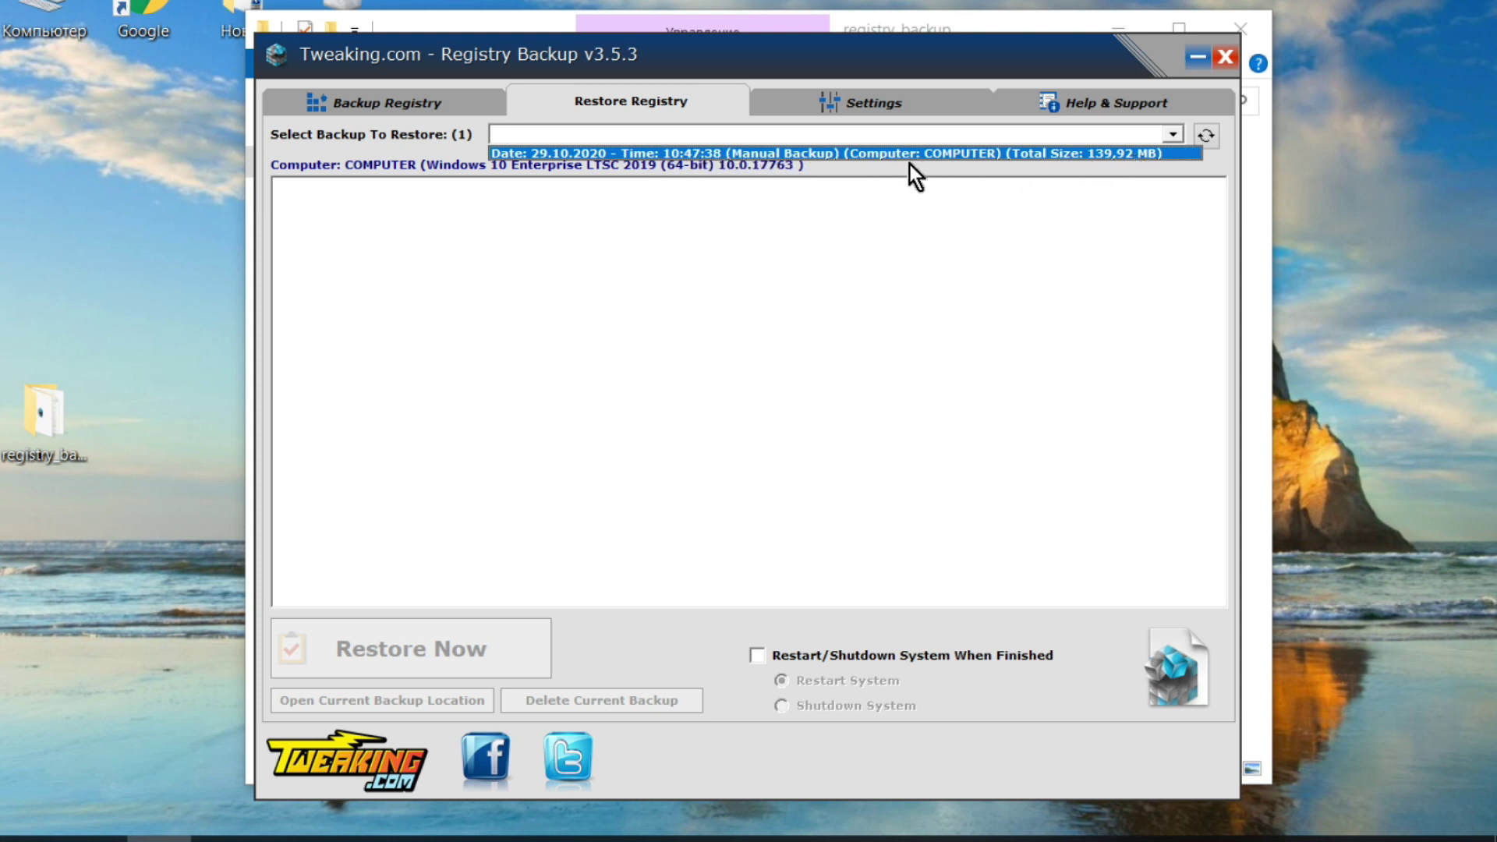
pyautogui.click(563, 156)
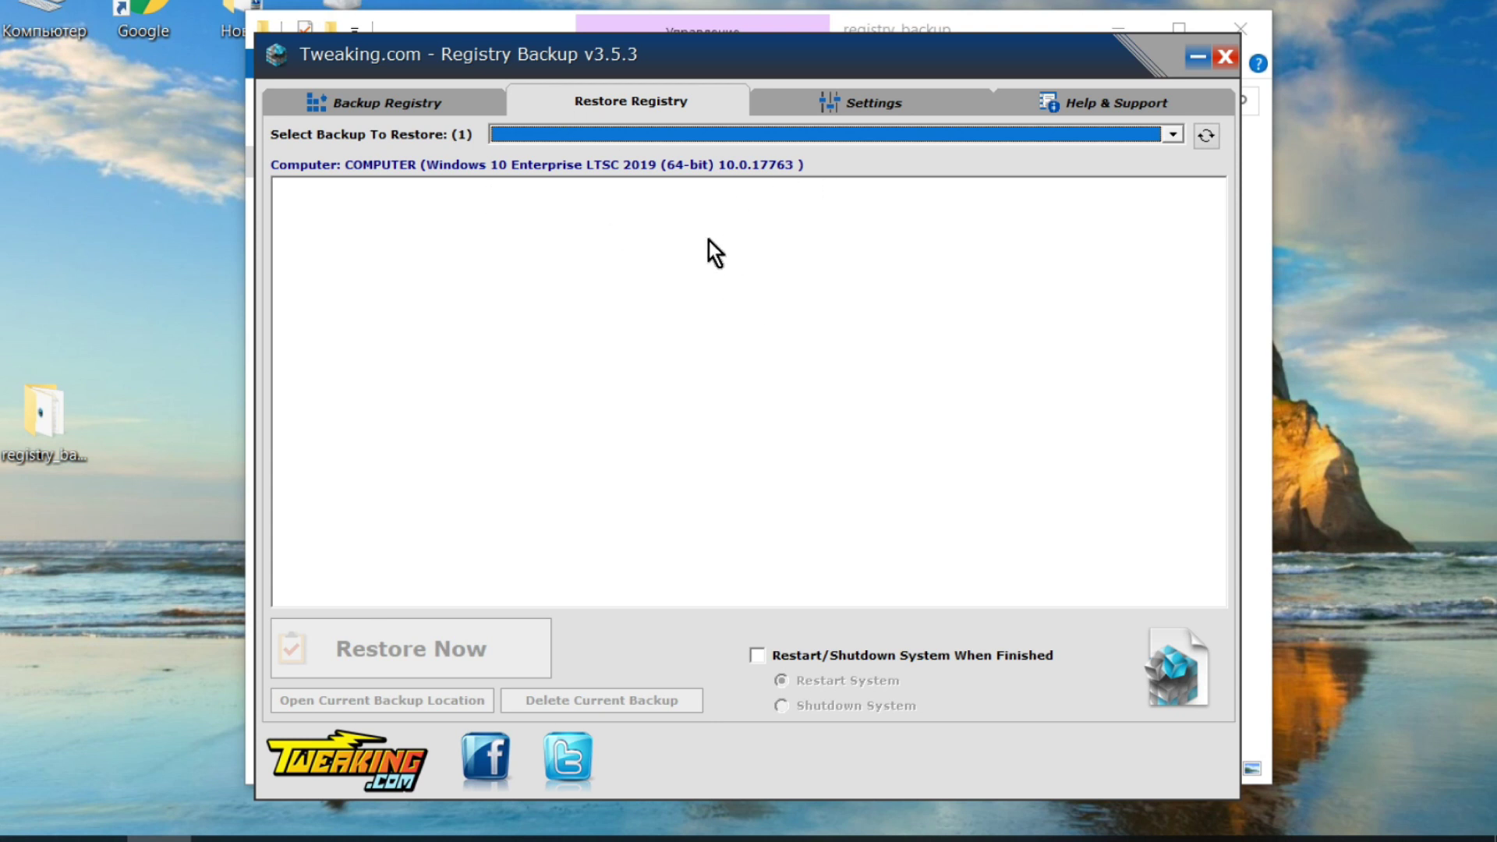
pyautogui.click(1176, 135)
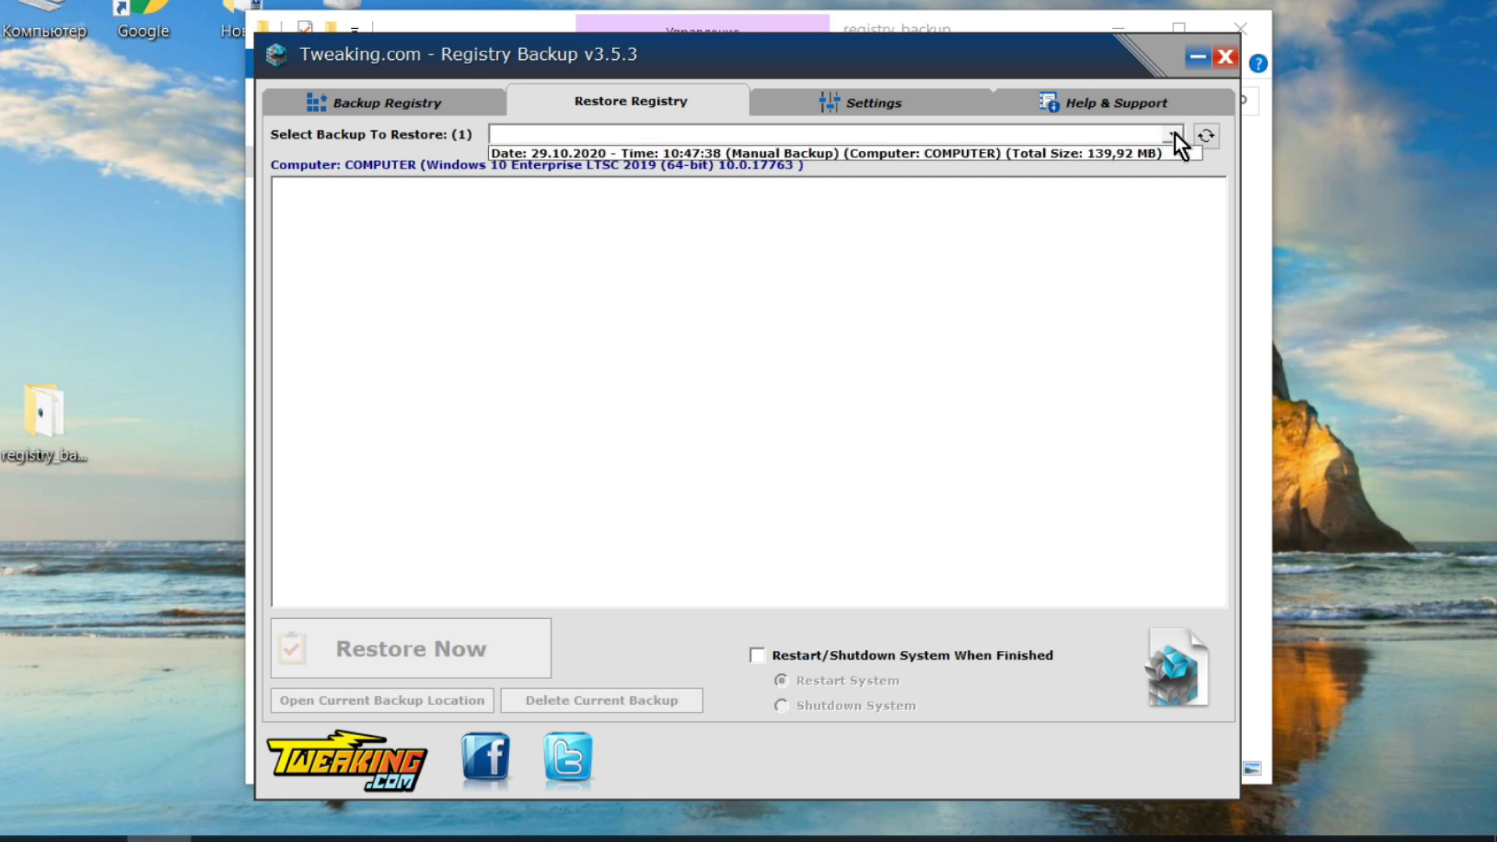
pyautogui.click(860, 154)
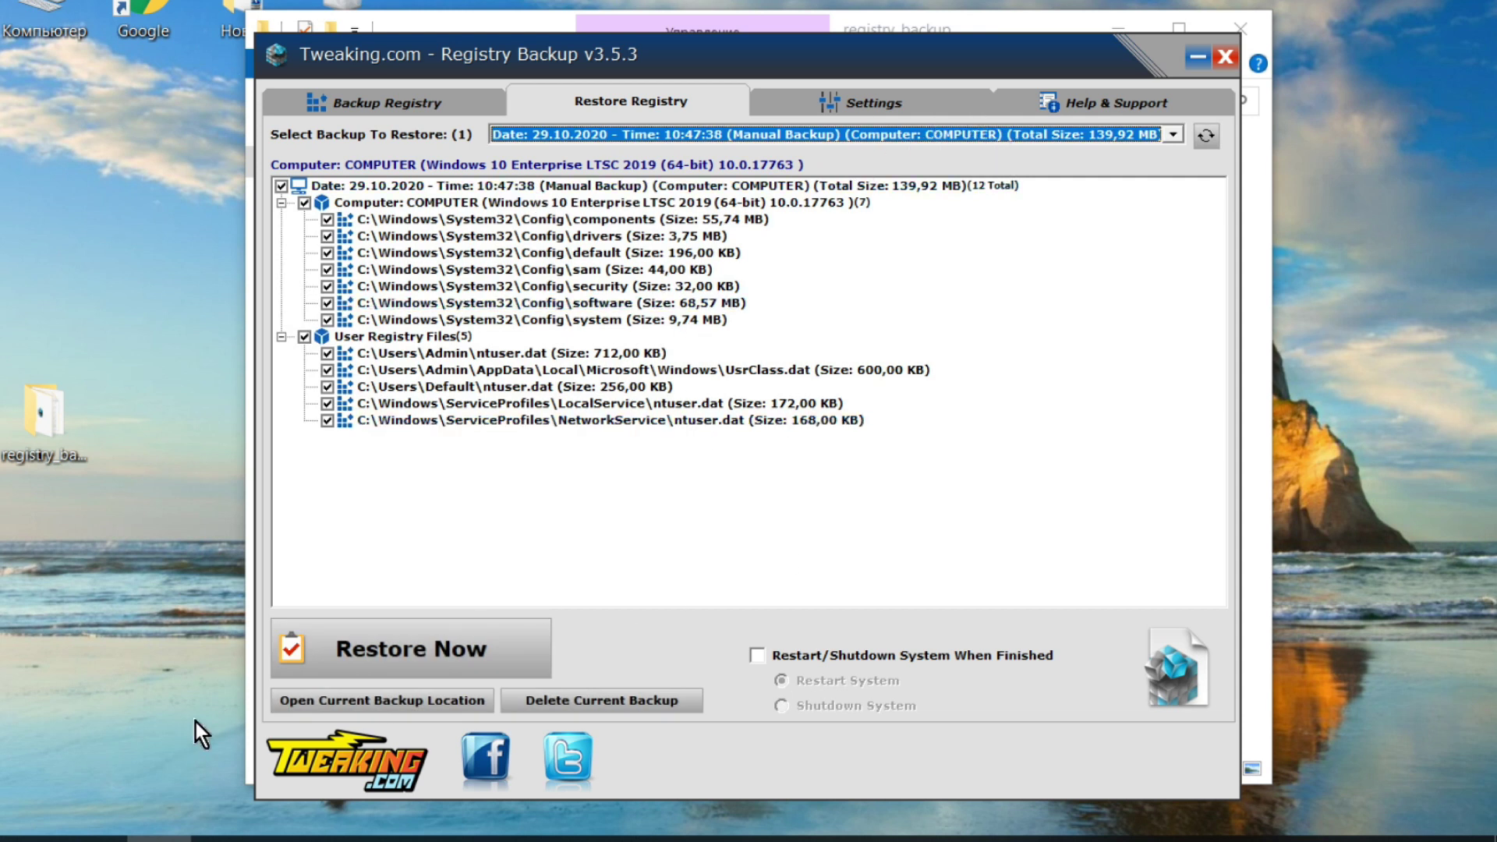
# Step: Restore all registry files from the selected Manual Backup and restart the computer to apply the changes
pyautogui.click(444, 657)
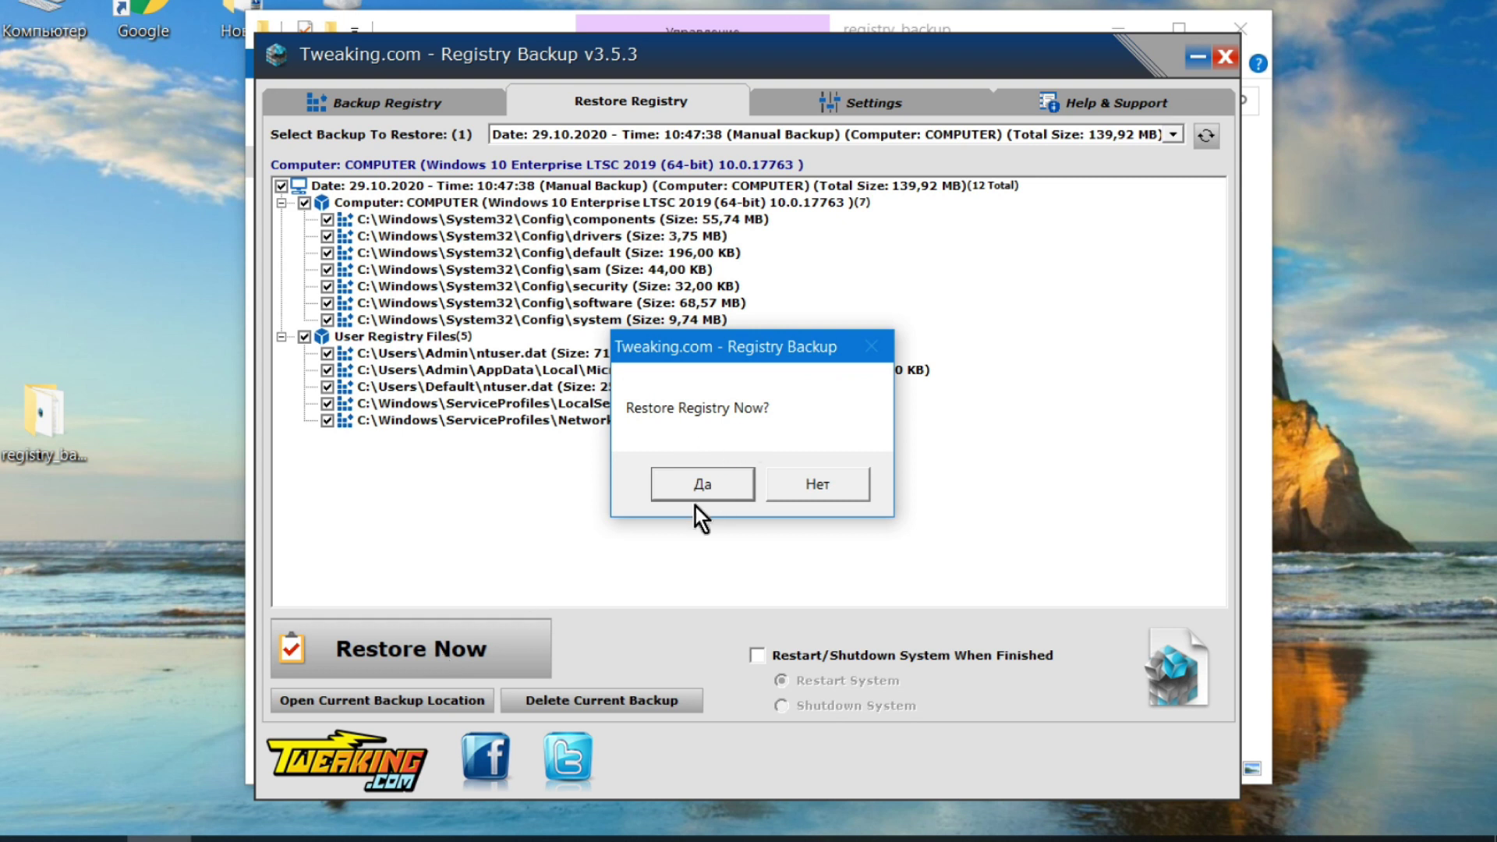
pyautogui.click(725, 484)
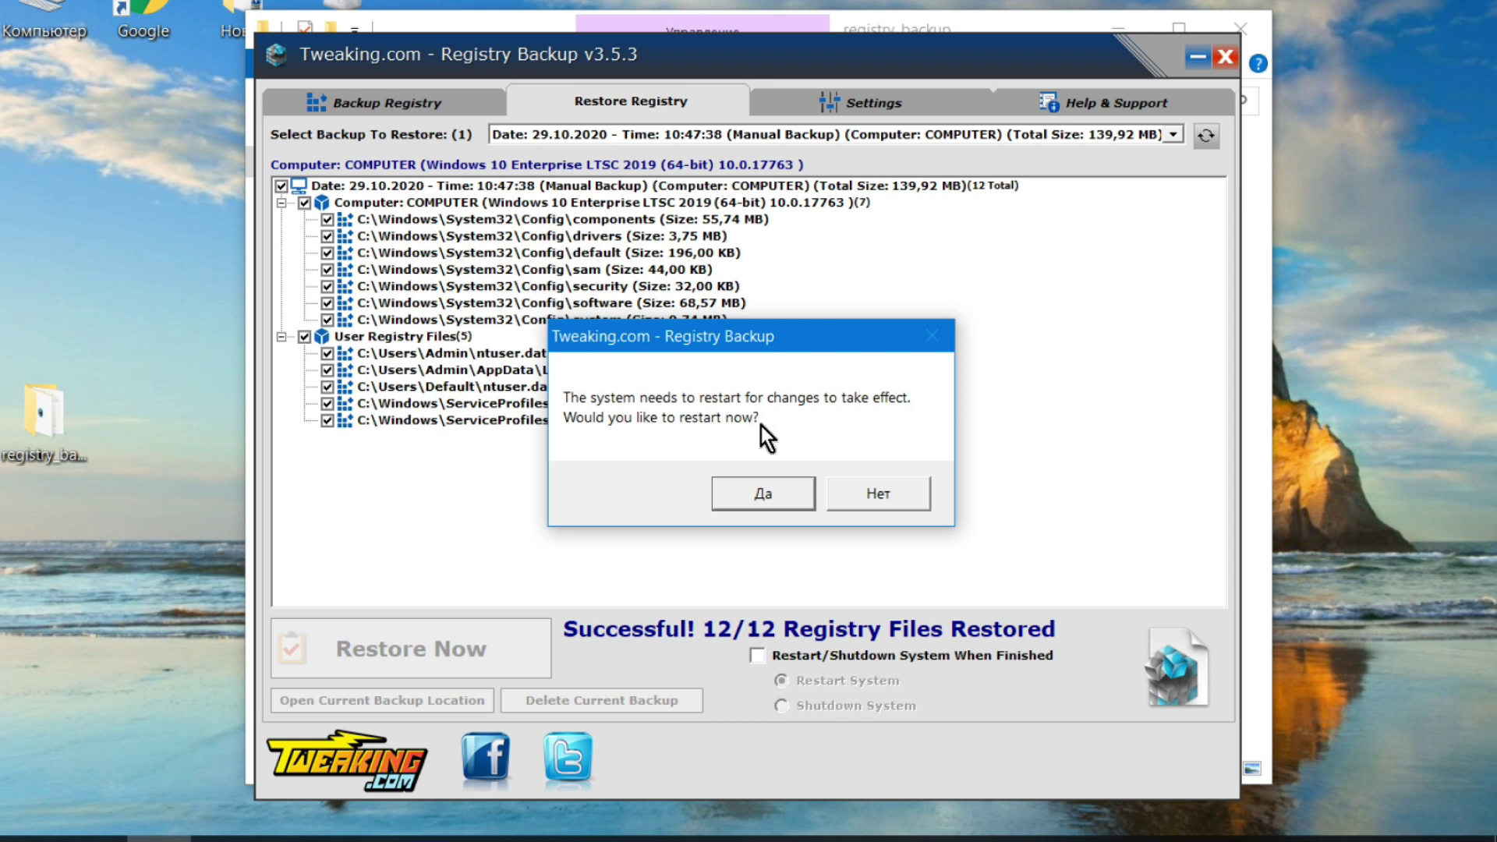
pyautogui.click(780, 494)
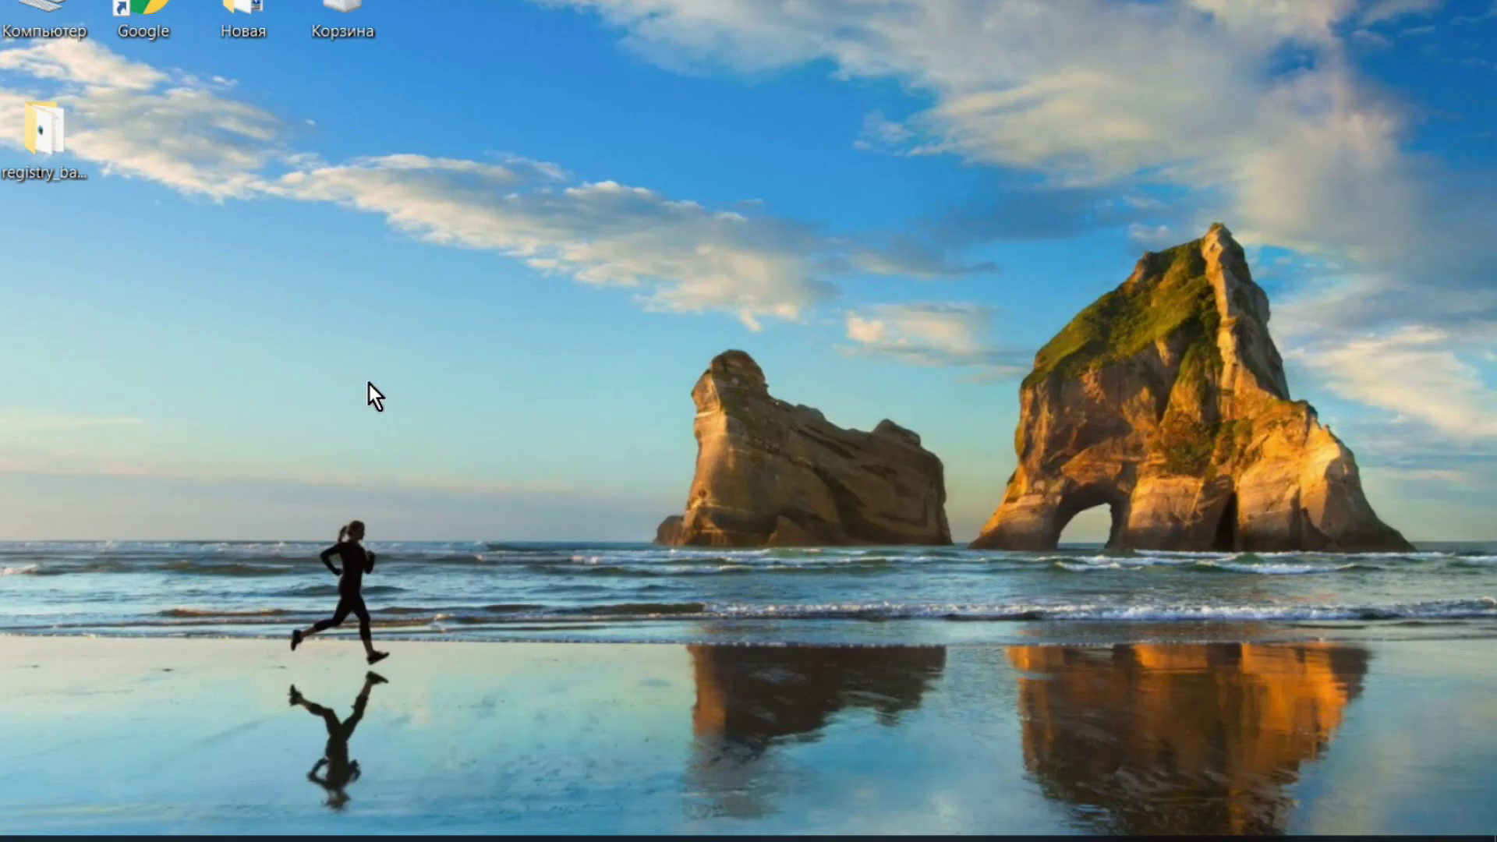
# Step: Check the size and contents of the registry_backup folder on the desktop in its properties
pyautogui.click(41, 123)
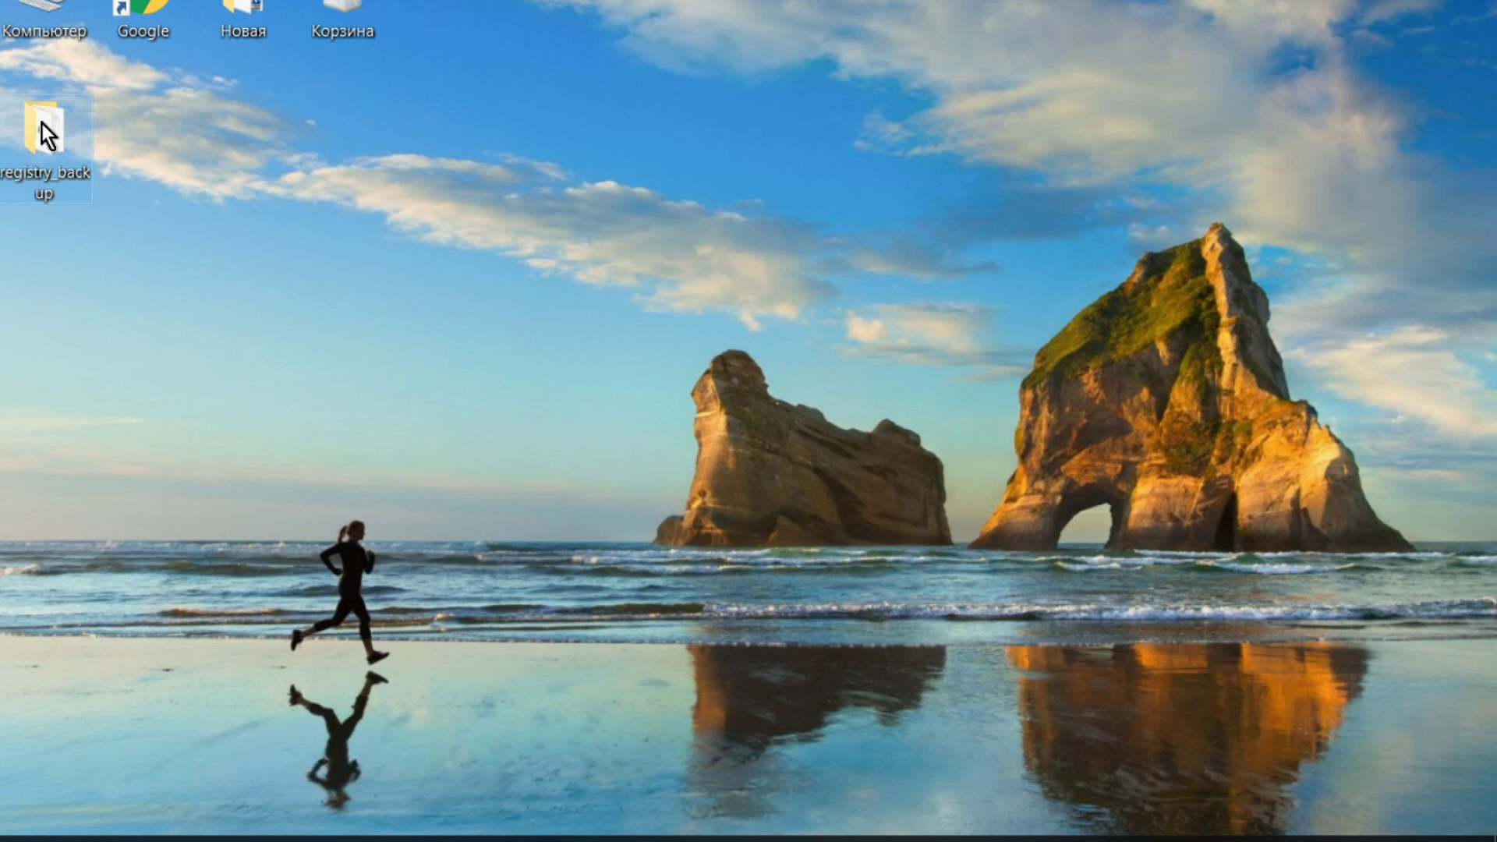
pyautogui.rightClick(42, 123)
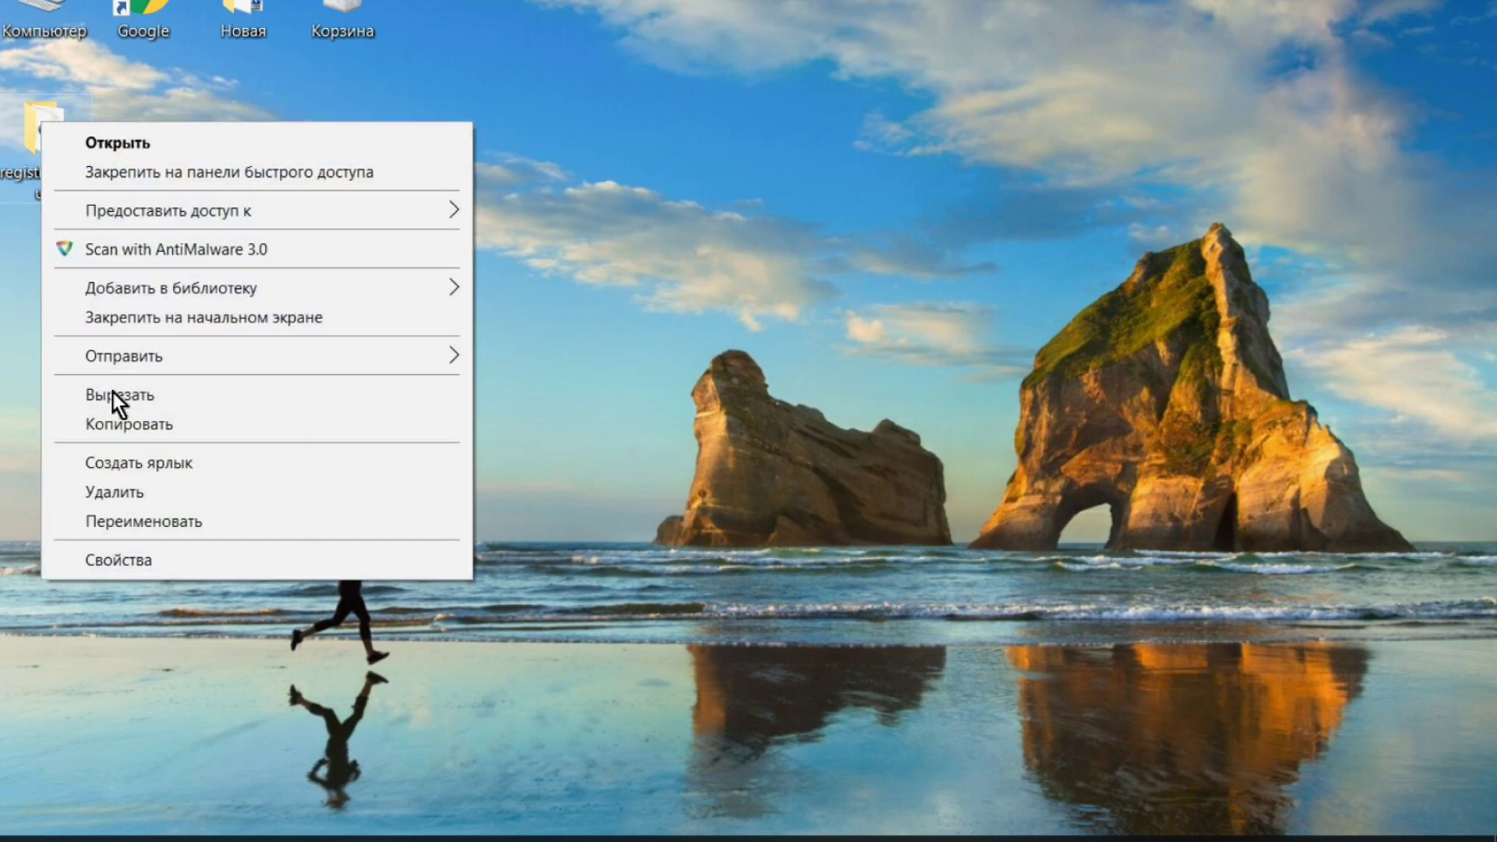
pyautogui.click(137, 561)
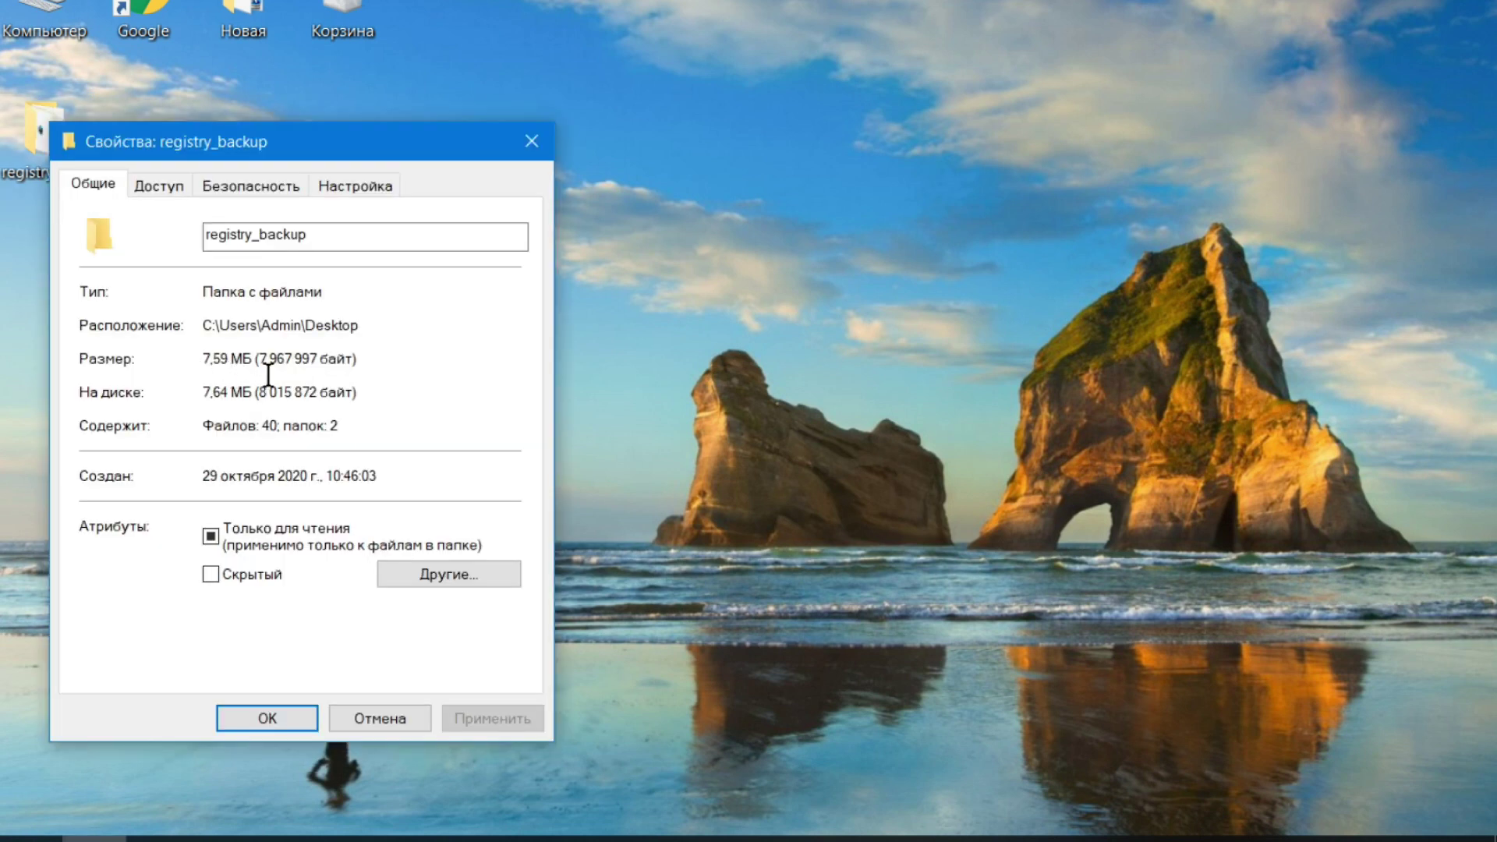
pyautogui.click(235, 718)
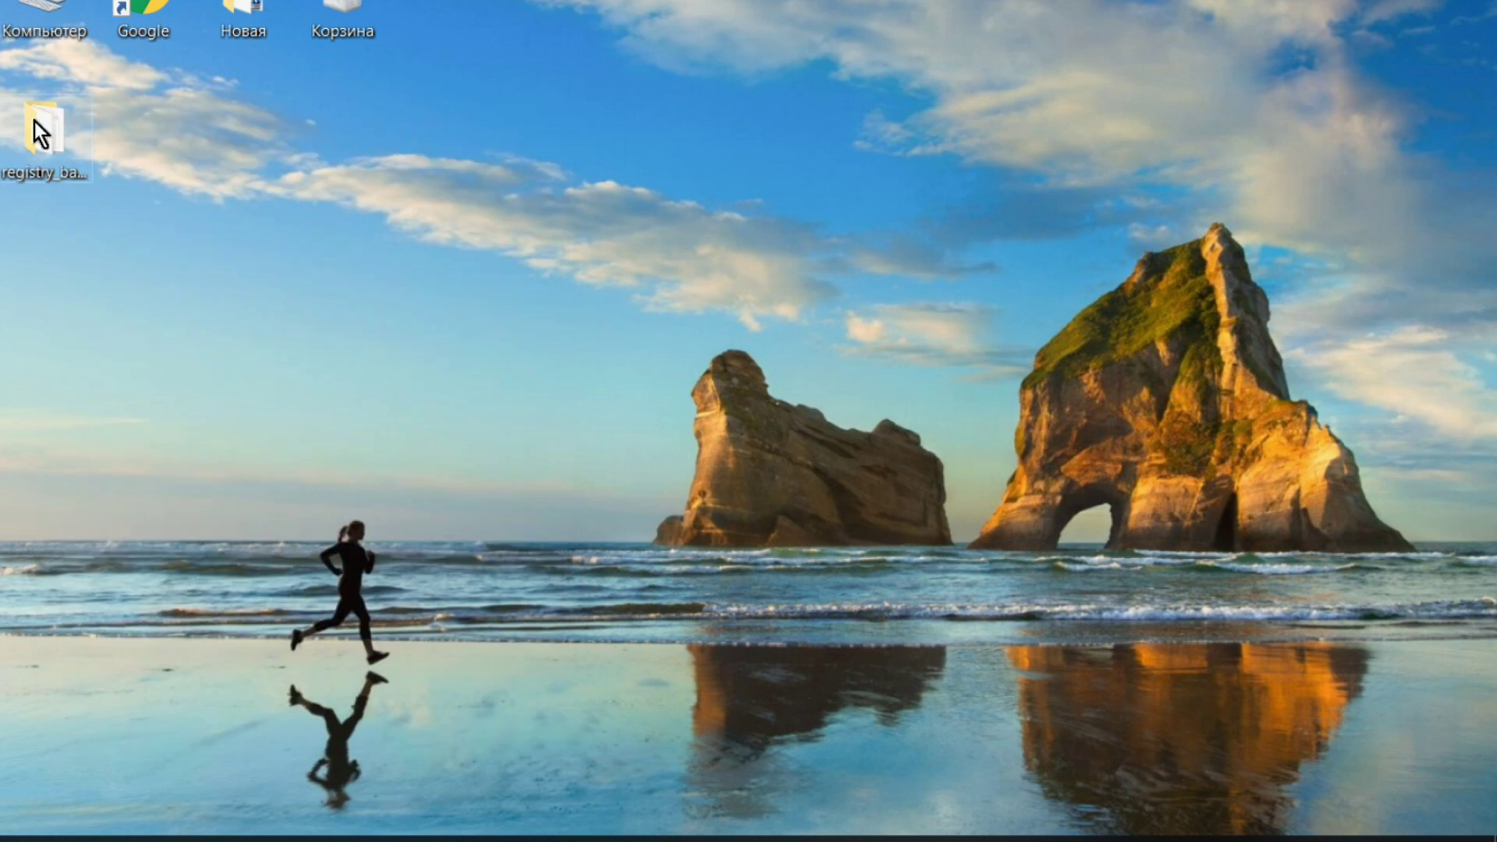
# Step: Run TweakingRegistryBackup as administrator from the registry_backup folder and back up all listed registry files under the name Manual Backup
pyautogui.doubleClick(34, 122)
pyautogui.click(546, 520)
pyautogui.rightClick(546, 520)
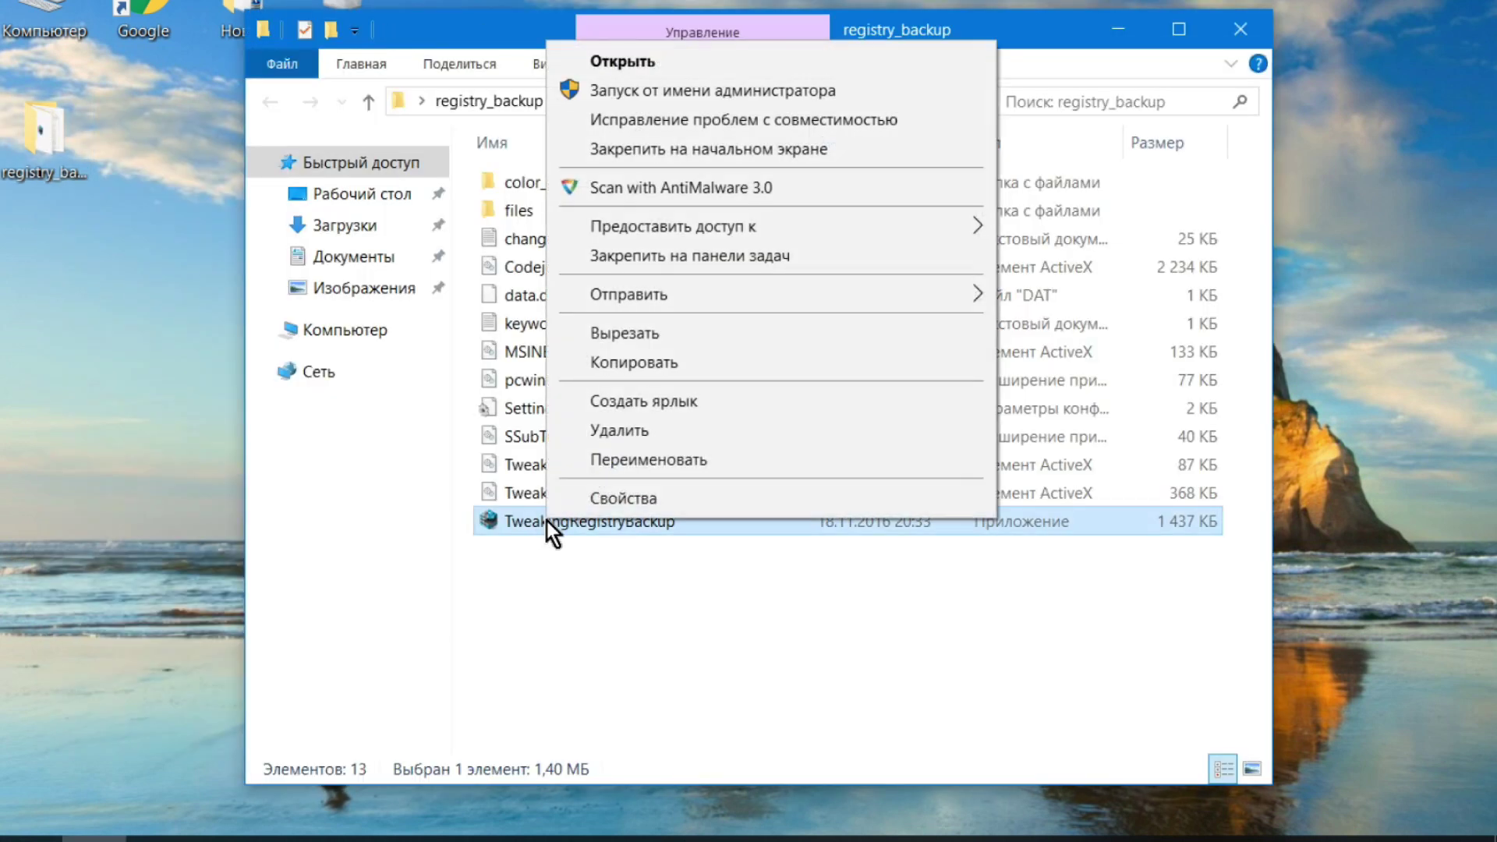
pyautogui.click(708, 90)
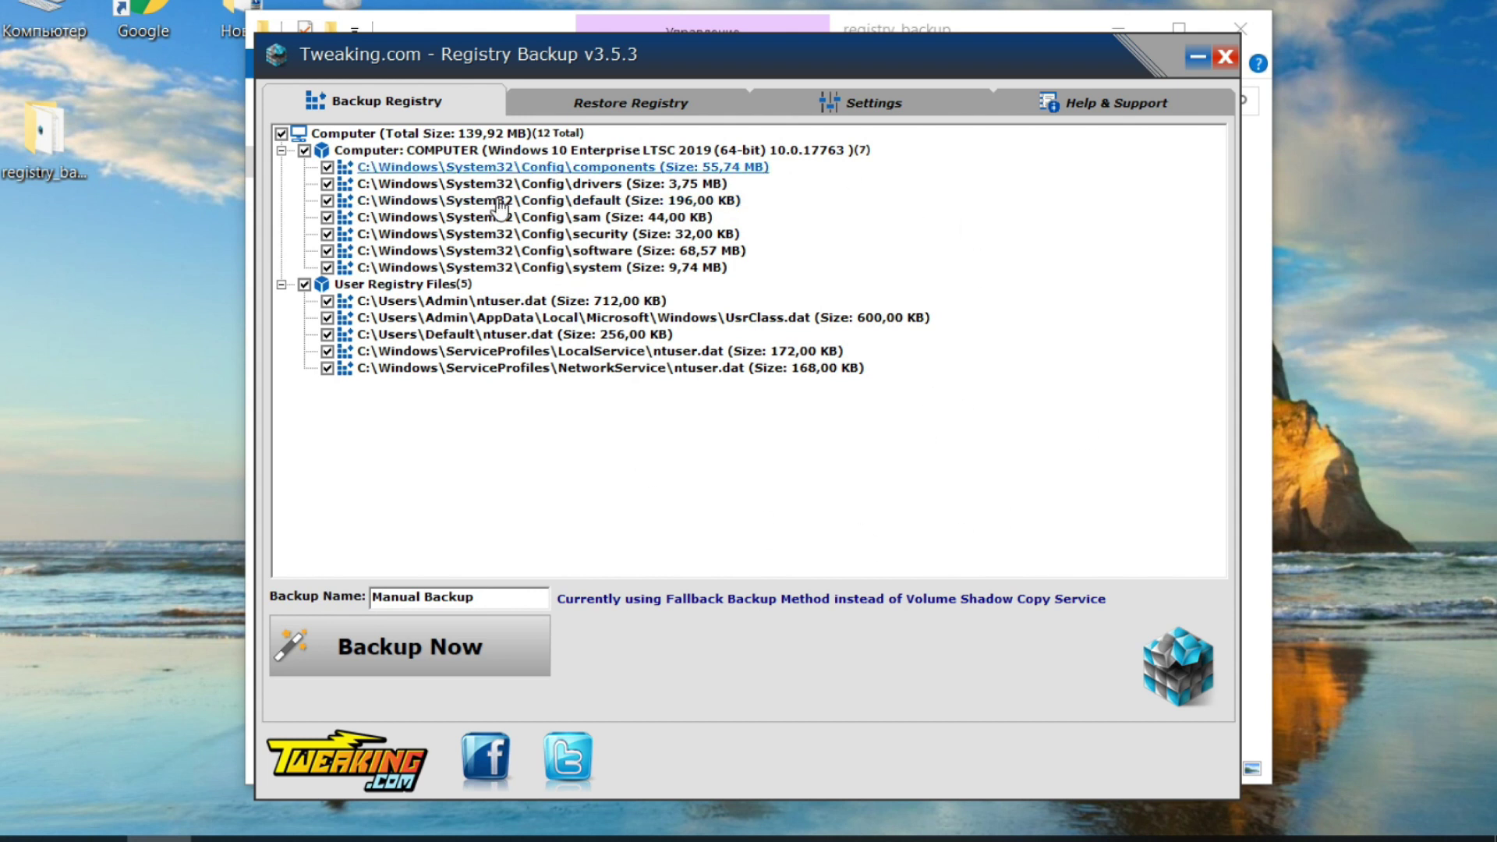
pyautogui.click(420, 653)
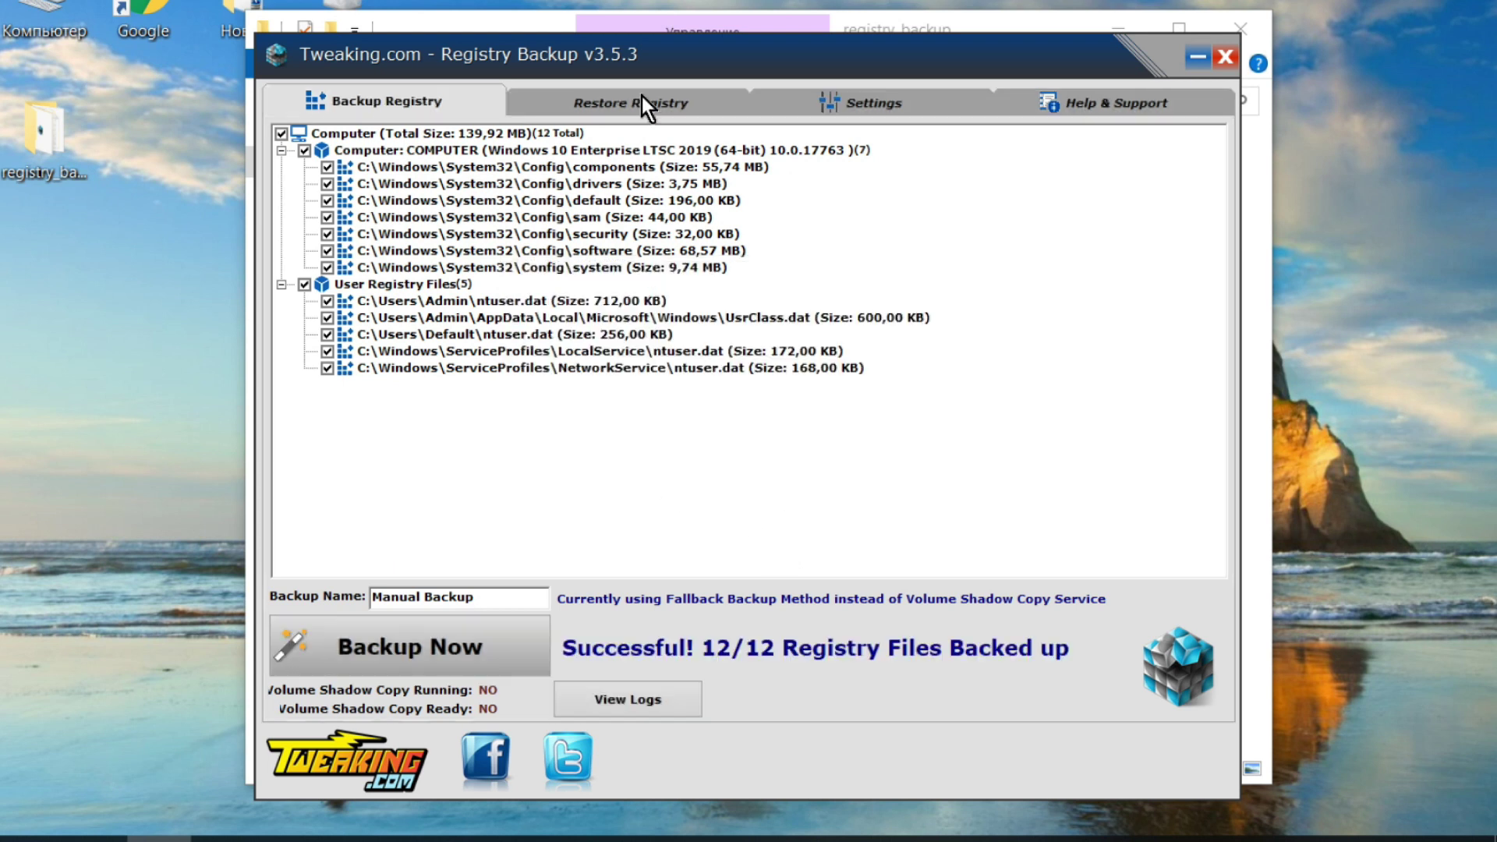
# Step: Select the Manual Backup dated 29.10.2020, 10:52:52 as the registry backup to restore
pyautogui.click(642, 102)
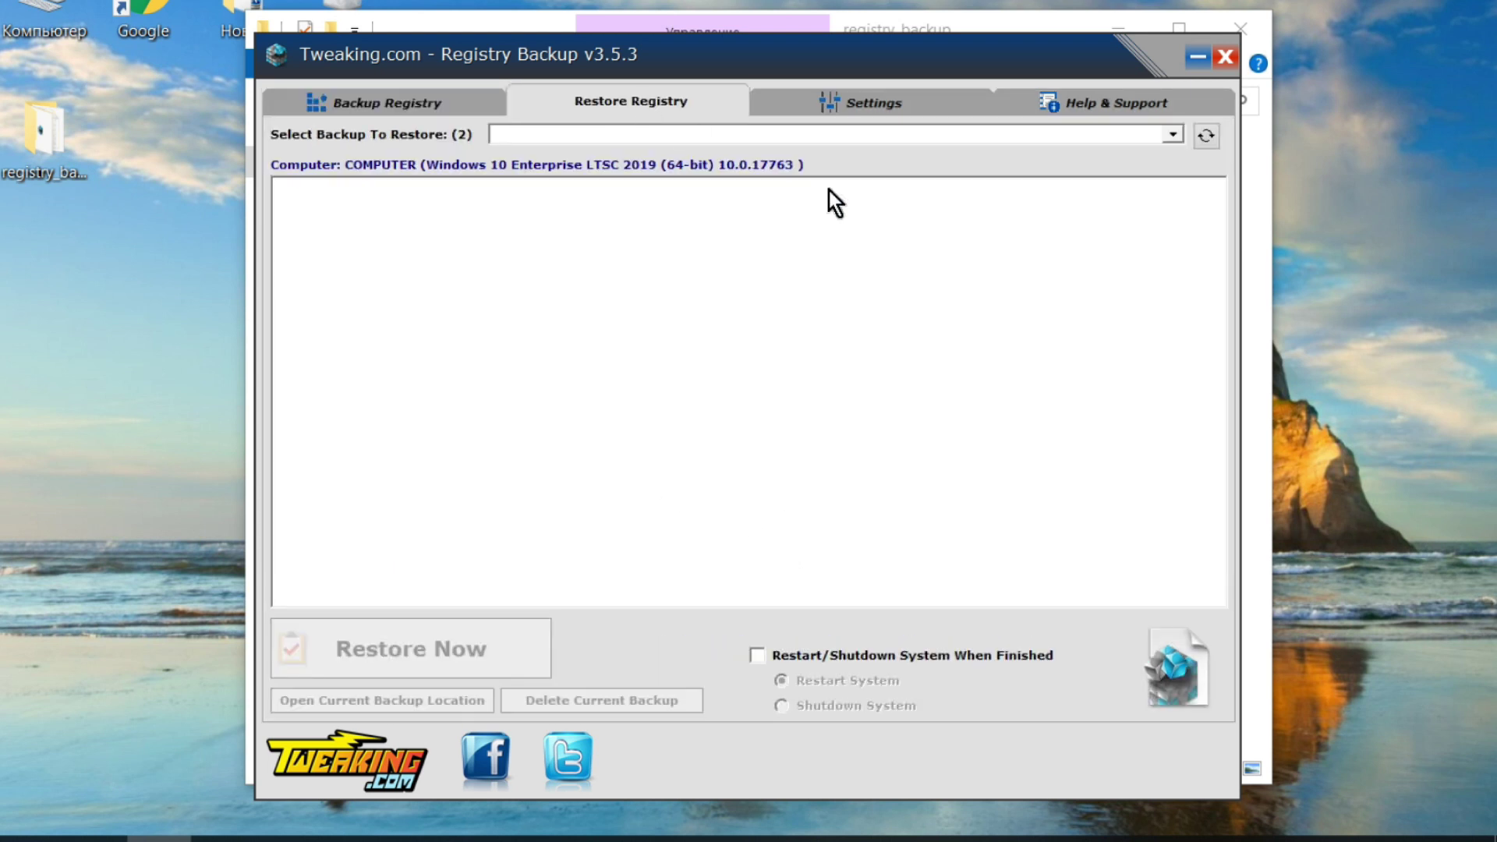
pyautogui.click(1176, 136)
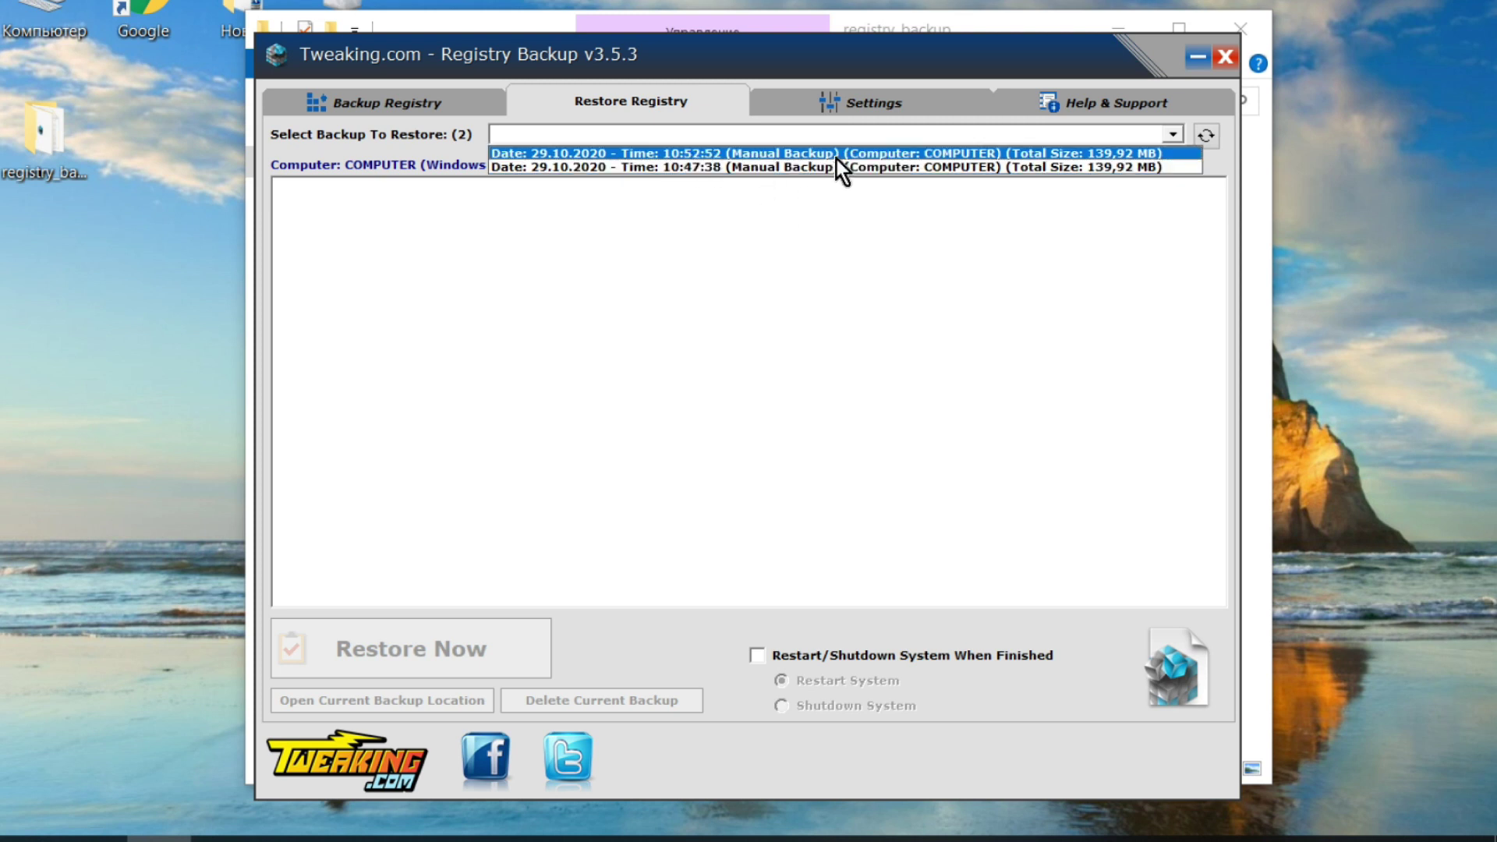
pyautogui.click(743, 150)
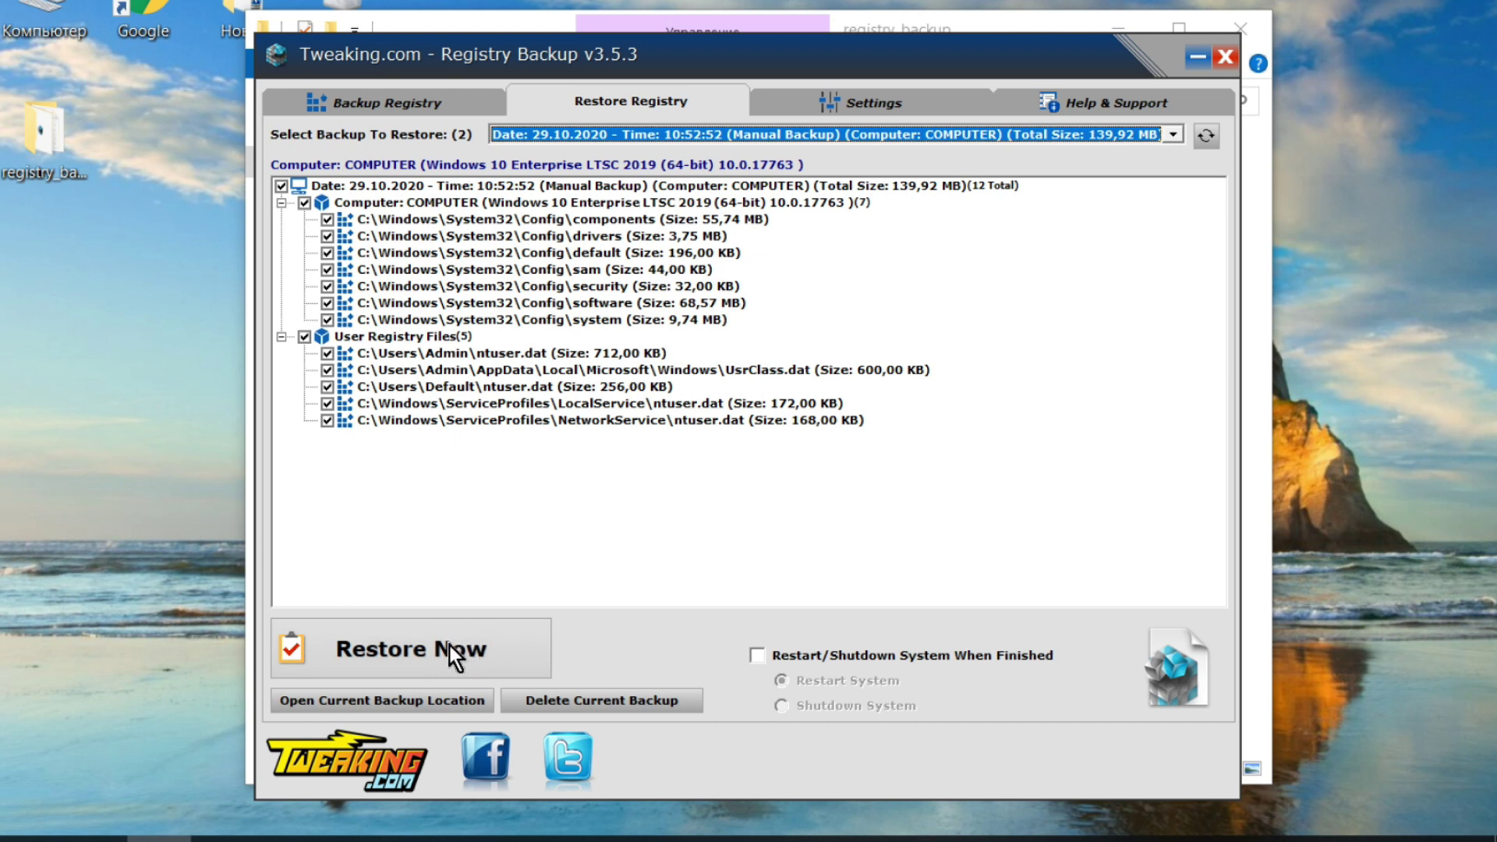